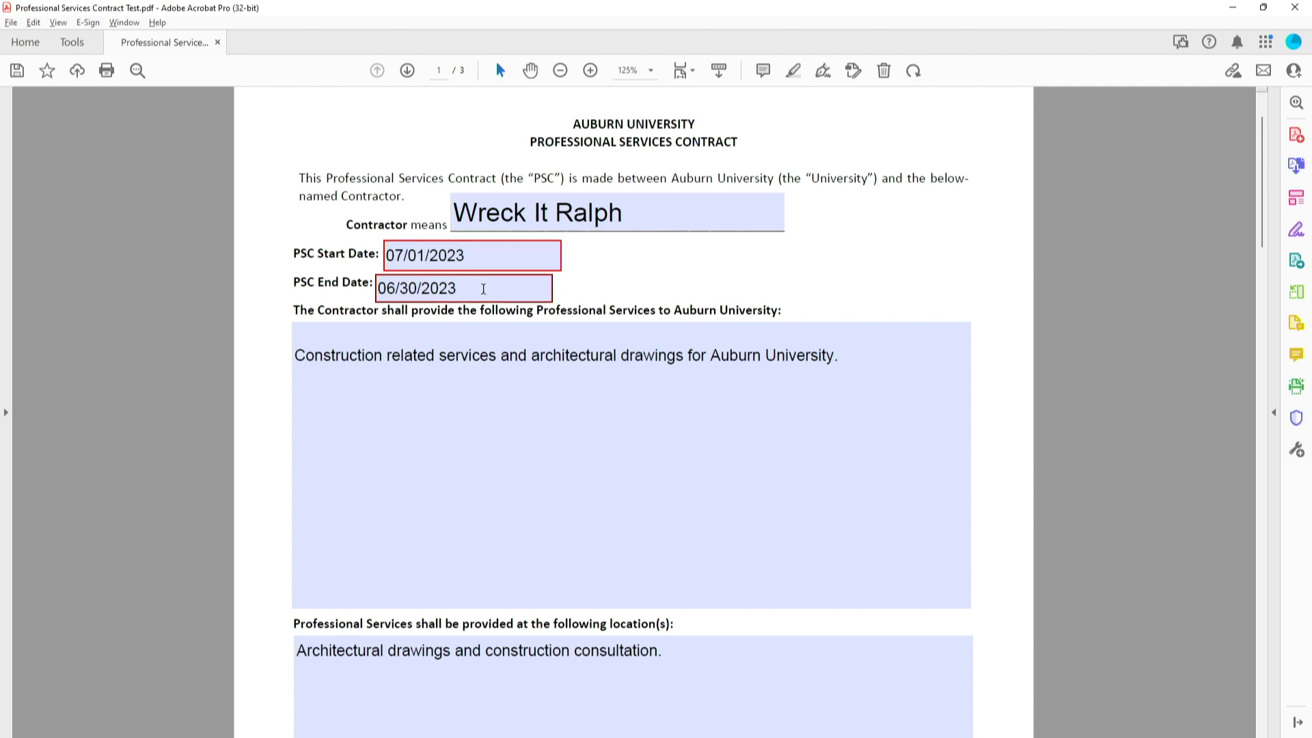
pyautogui.scroll(-1, 1070, 367)
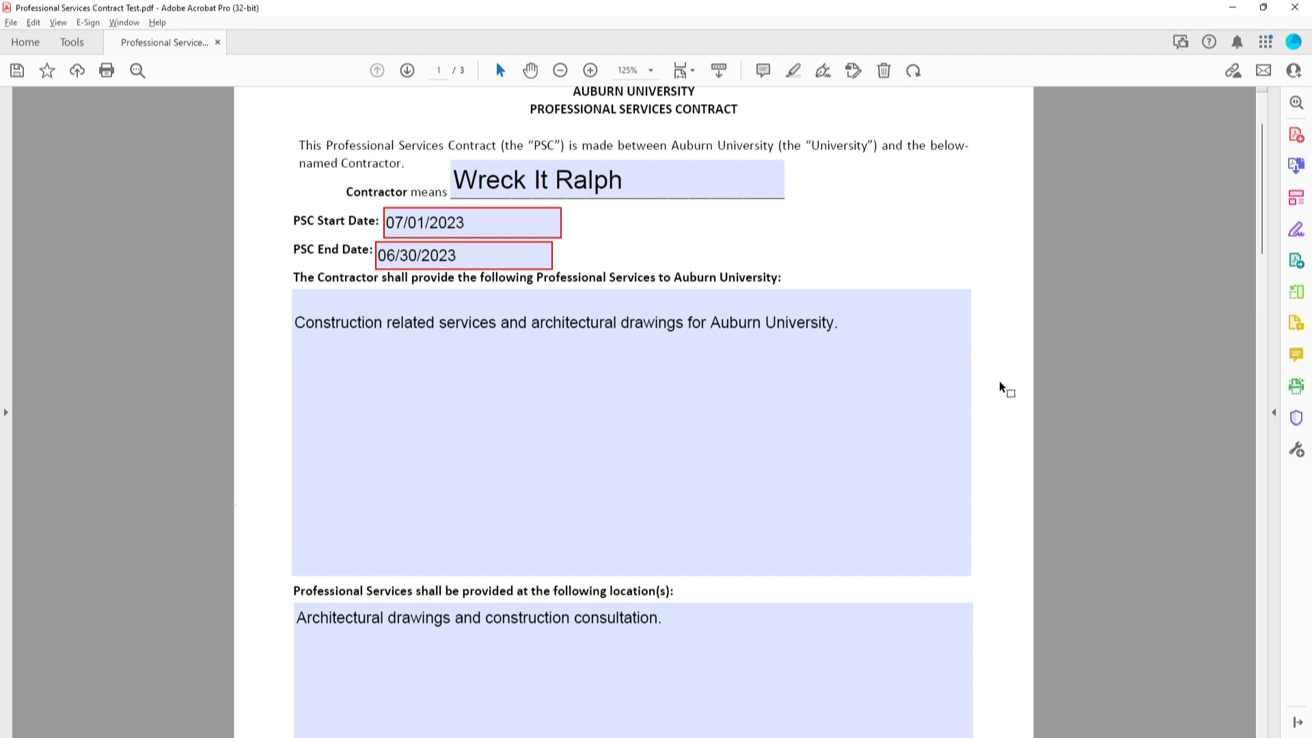
pyautogui.click(635, 394)
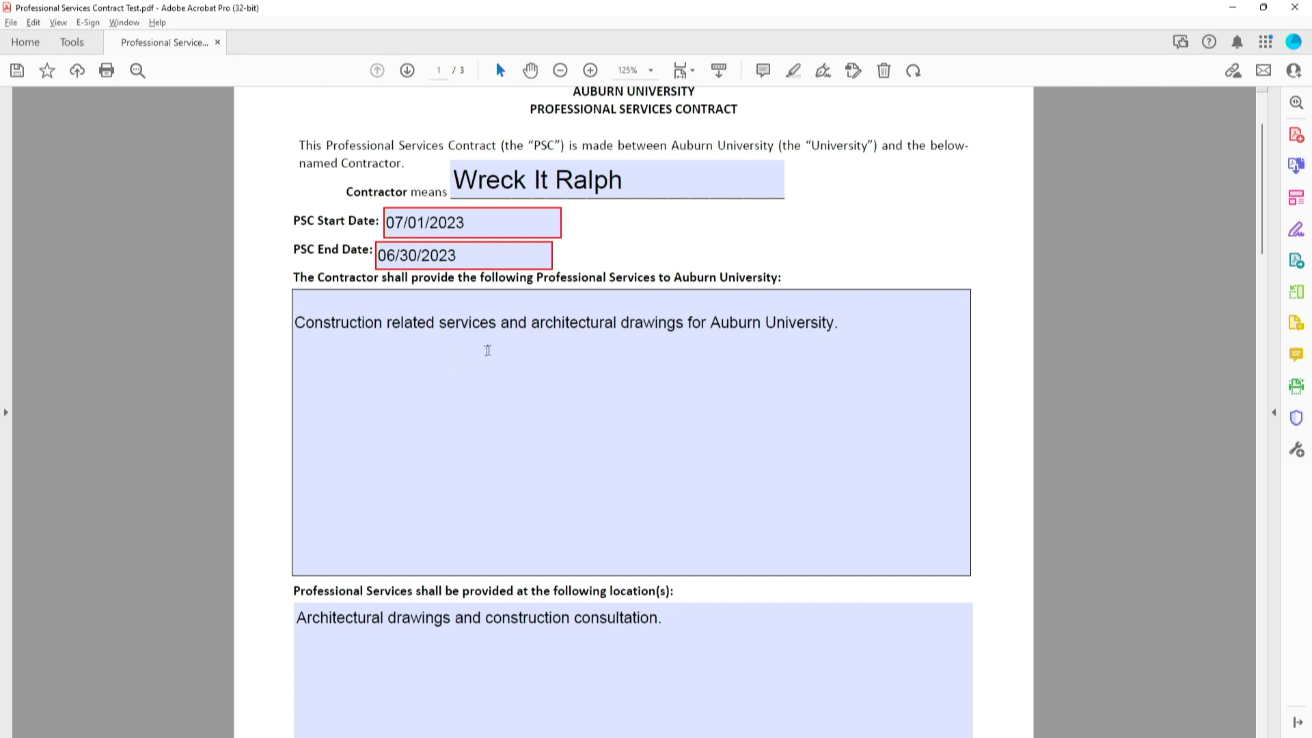
pyautogui.click(996, 438)
pyautogui.scroll(-3, 996, 438)
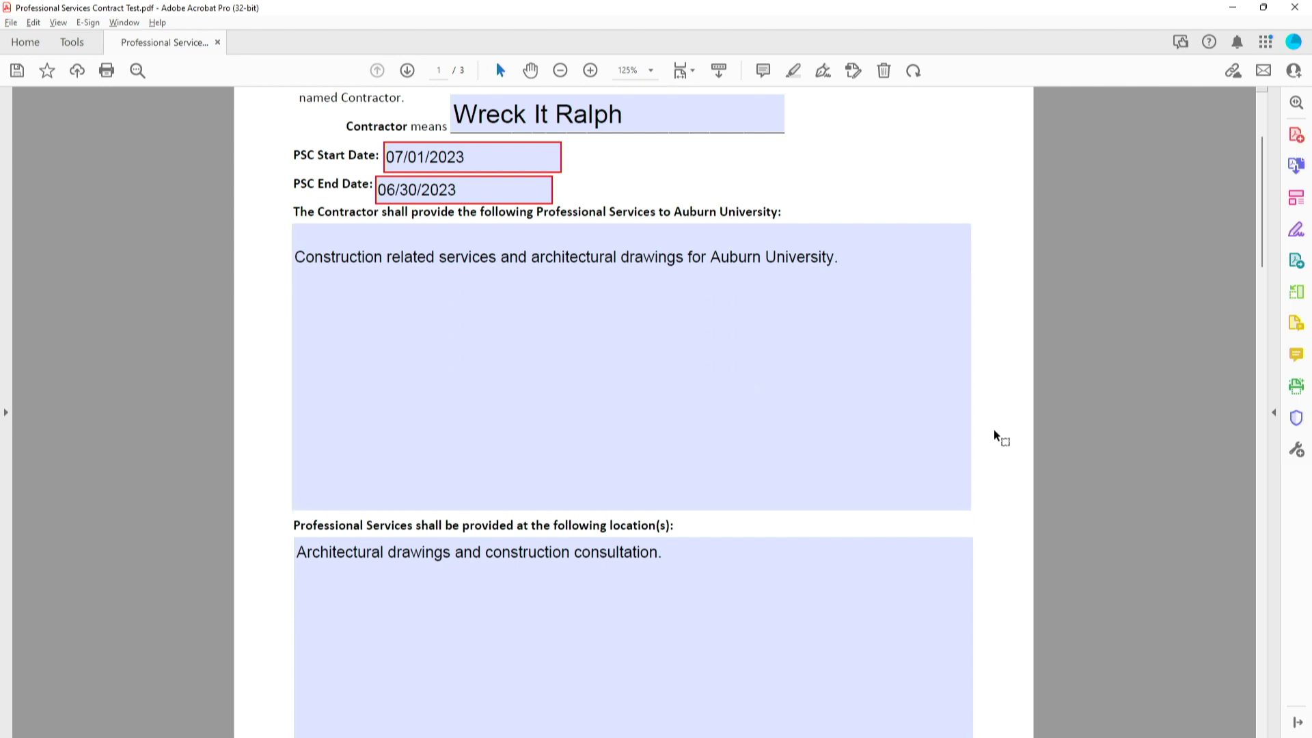
pyautogui.scroll(-2, 996, 438)
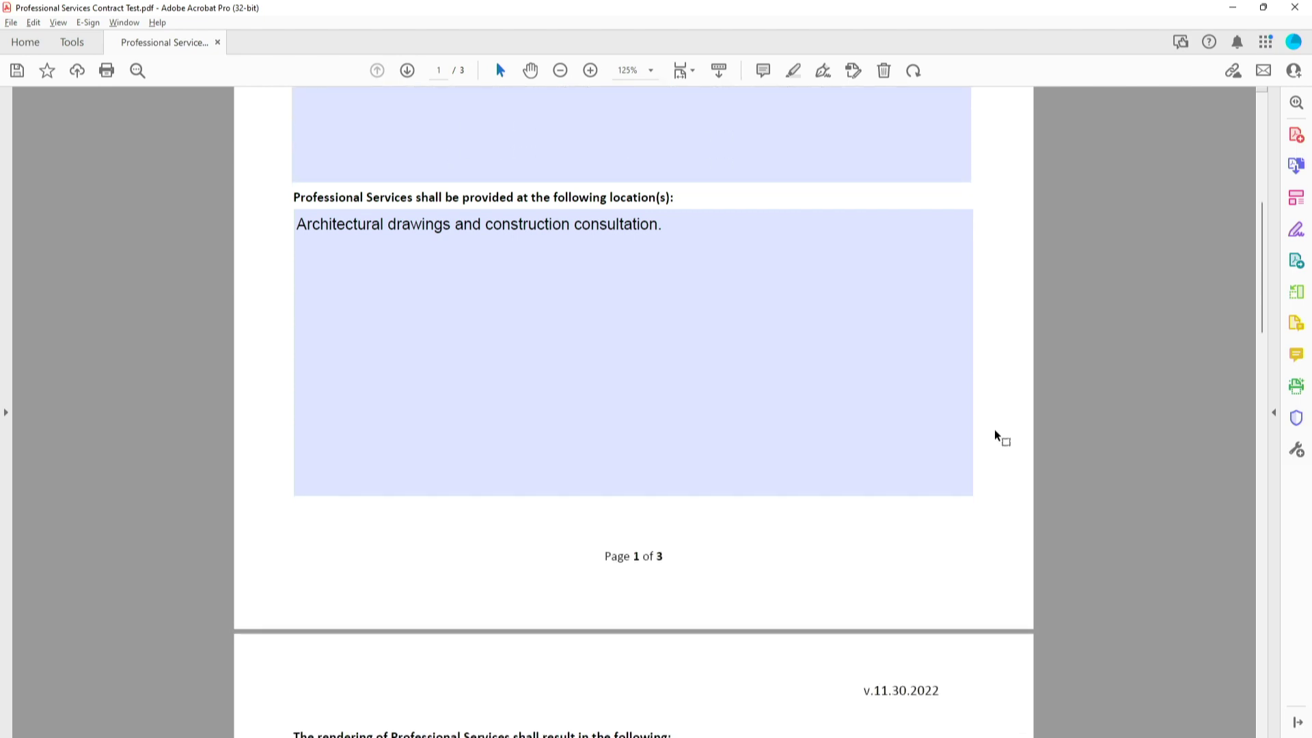
pyautogui.click(674, 390)
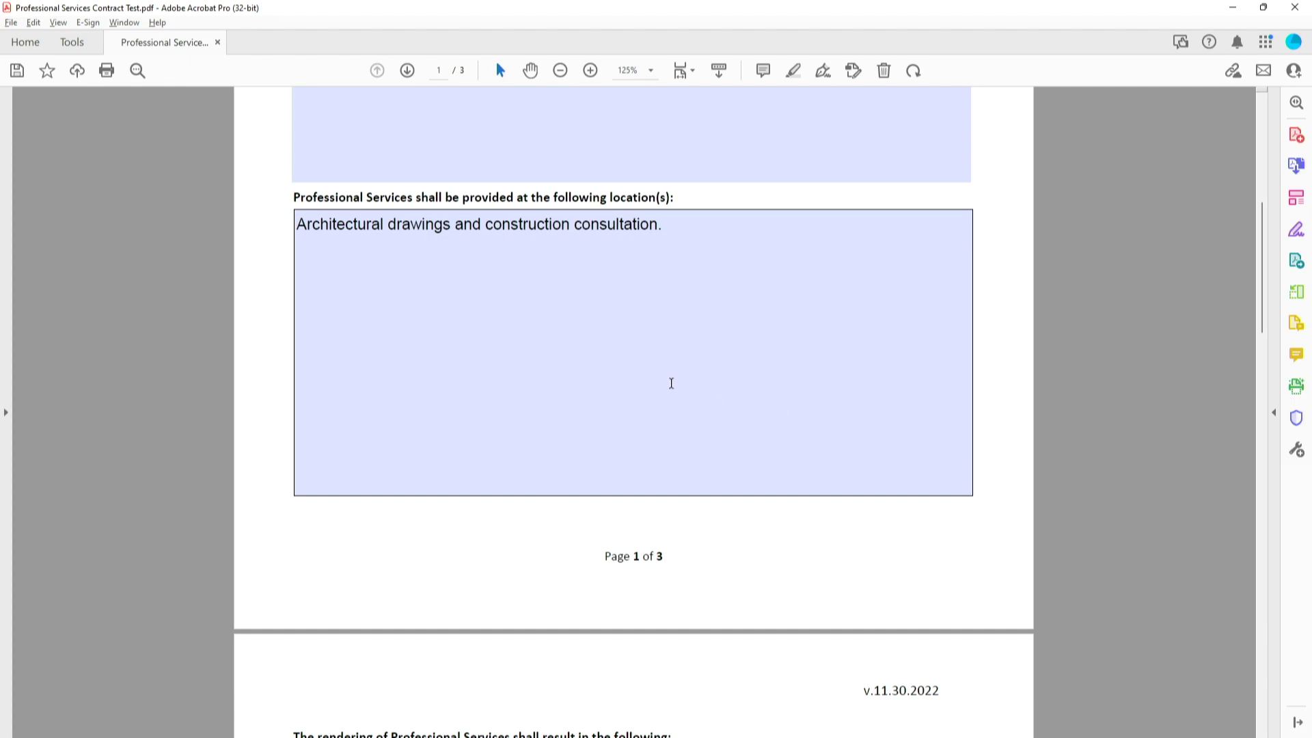
pyautogui.scroll(-3, 672, 383)
pyautogui.scroll(-2, 699, 401)
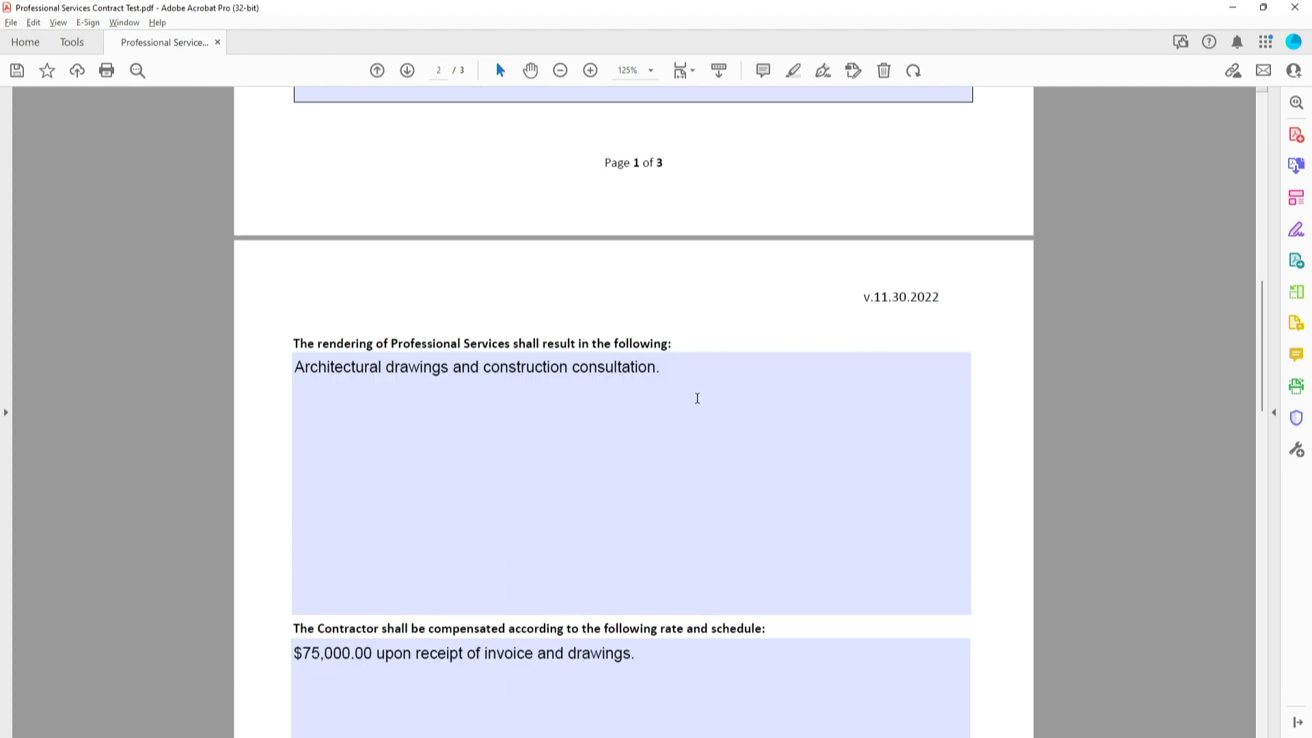
pyautogui.scroll(-2, 701, 412)
pyautogui.scroll(-2, 702, 412)
pyautogui.click(710, 418)
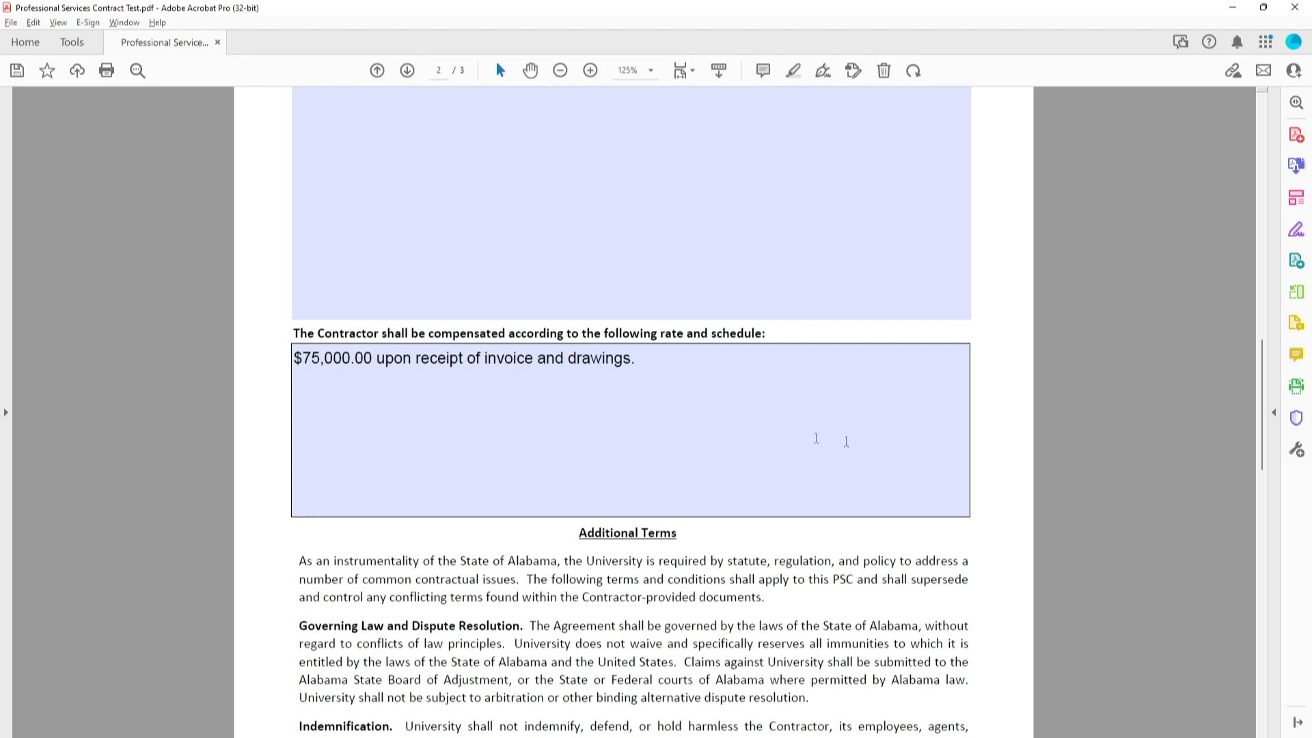
pyautogui.click(1004, 466)
pyautogui.scroll(-3, 1006, 466)
# Return to the TigerBuy shopping home page and start a new PSC Request form (799051)
pyautogui.hotkey('alt', 'Tab')
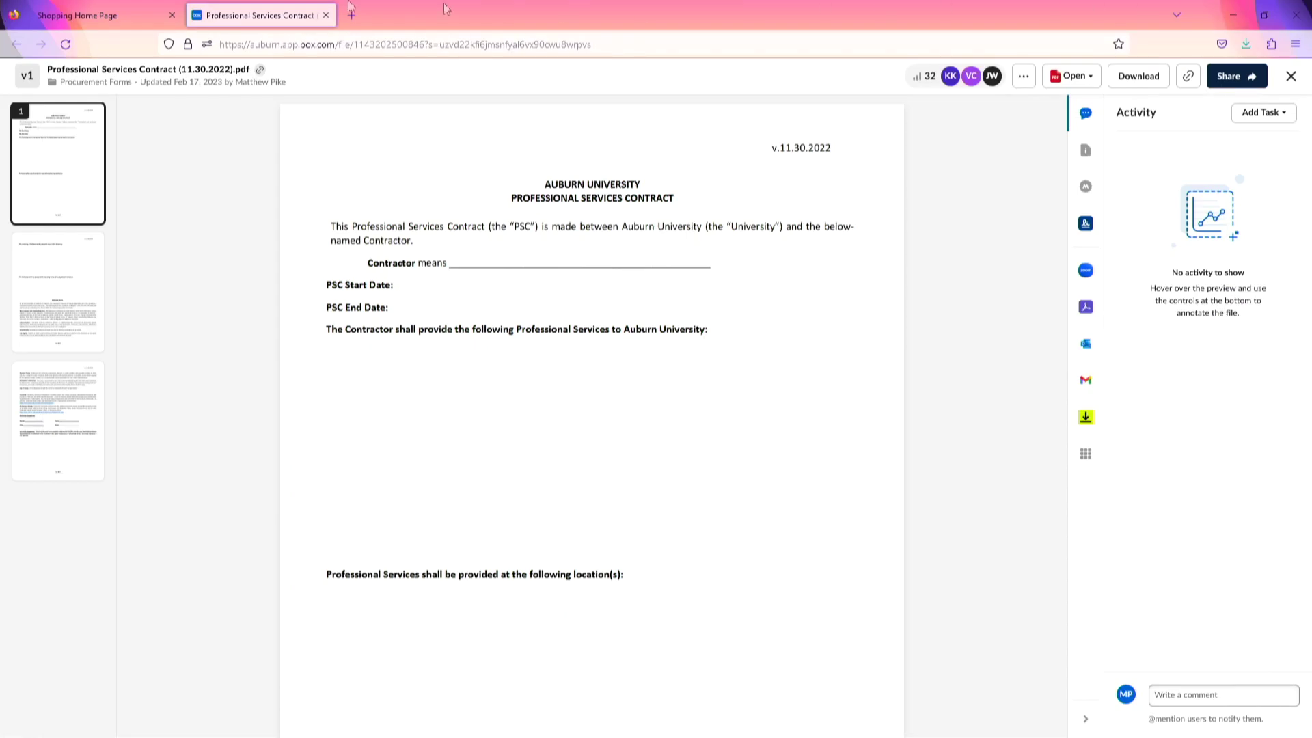
pyautogui.click(77, 14)
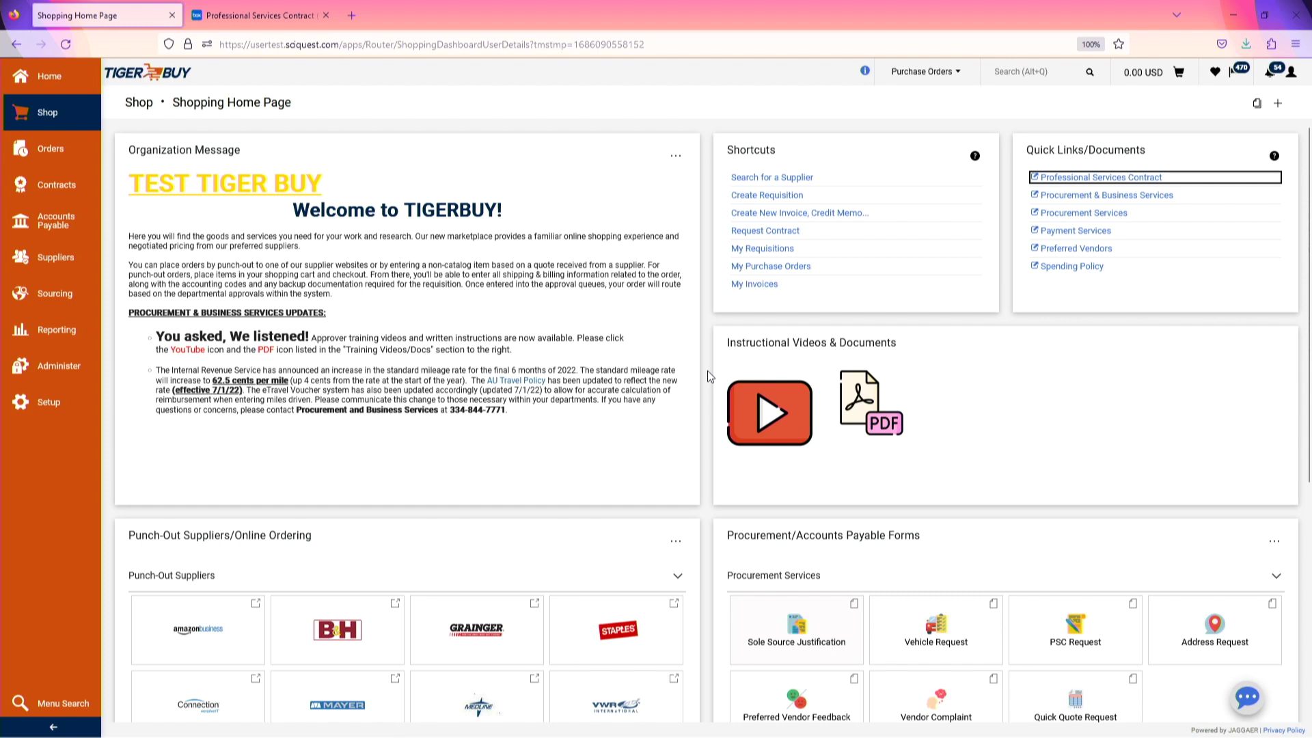
pyautogui.scroll(-3, 707, 369)
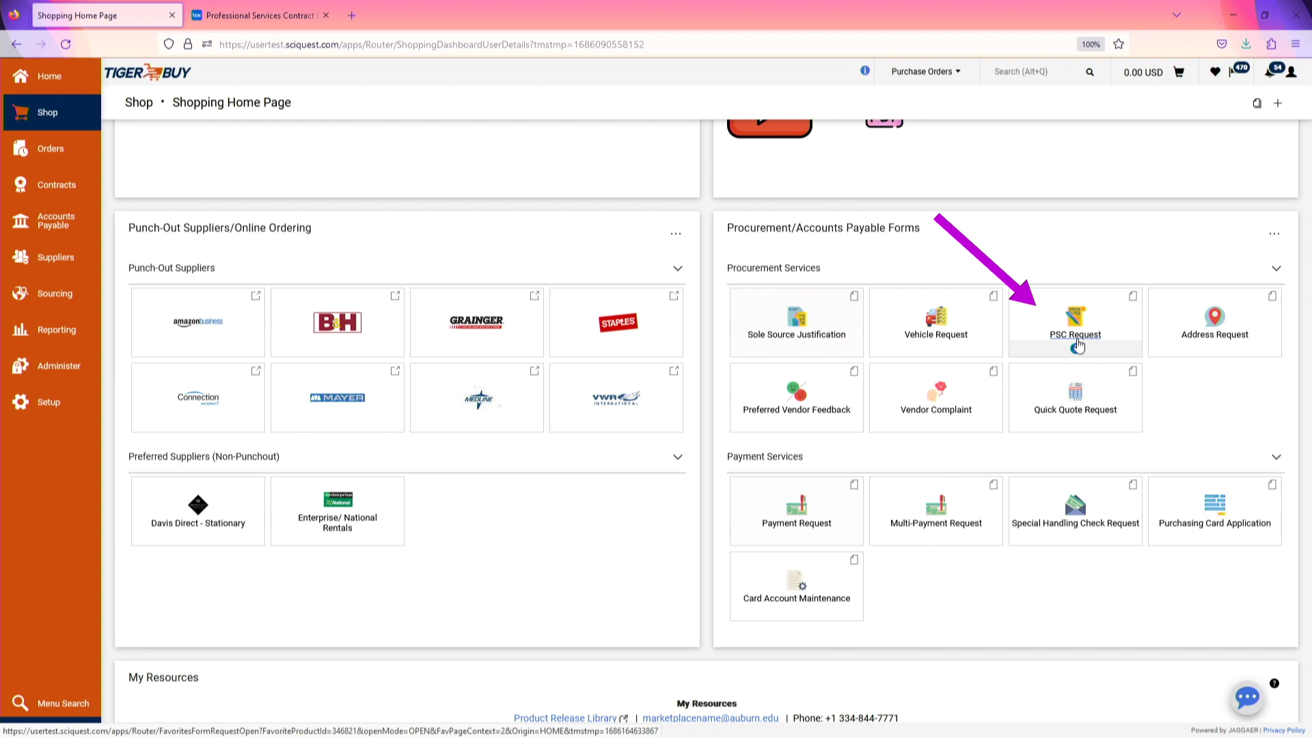
pyautogui.click(1076, 344)
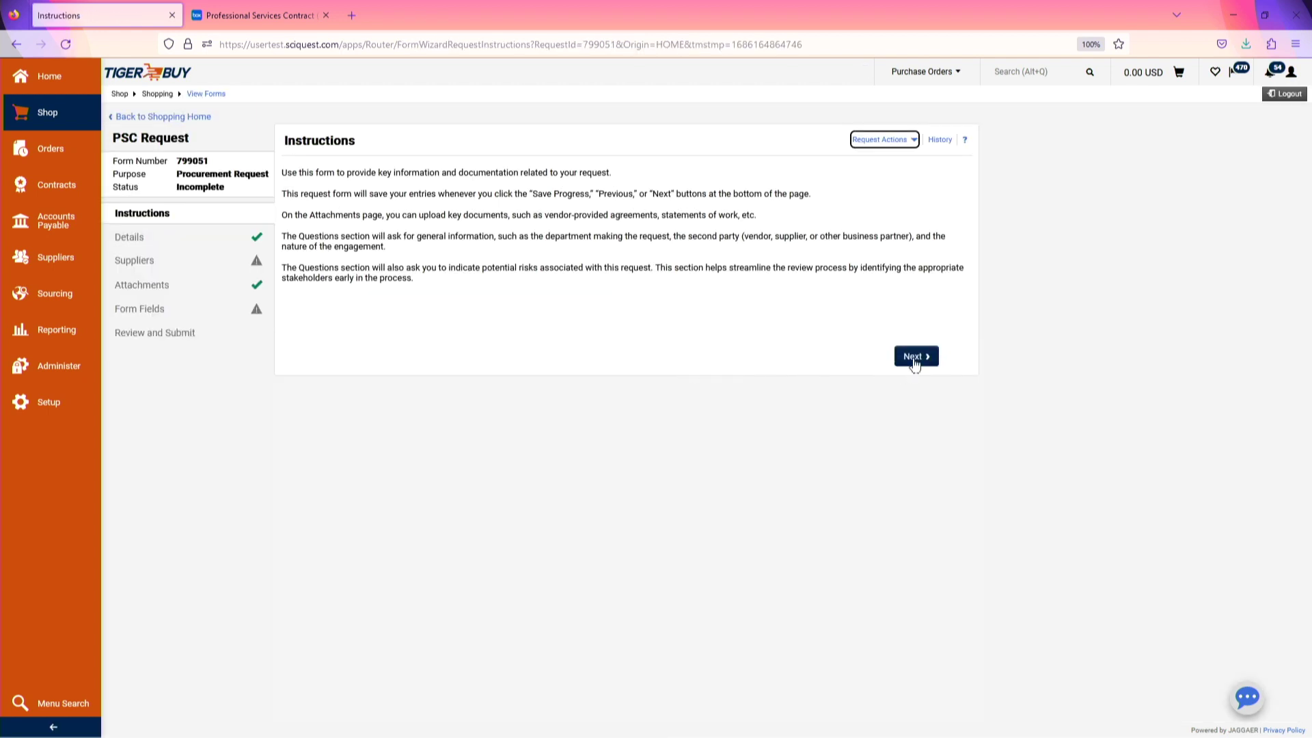
# Rename the request 'PSC Request - WIR' and continue to the Suppliers page
pyautogui.click(915, 358)
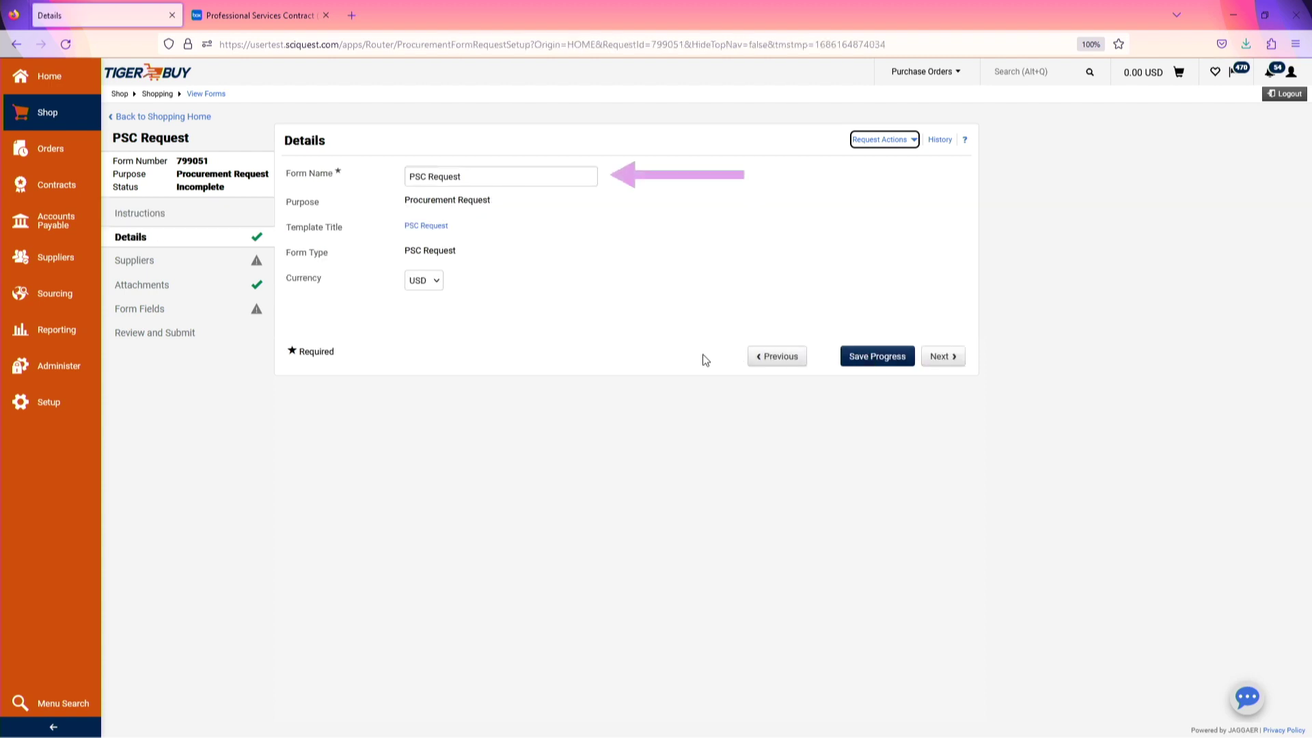
pyautogui.click(501, 177)
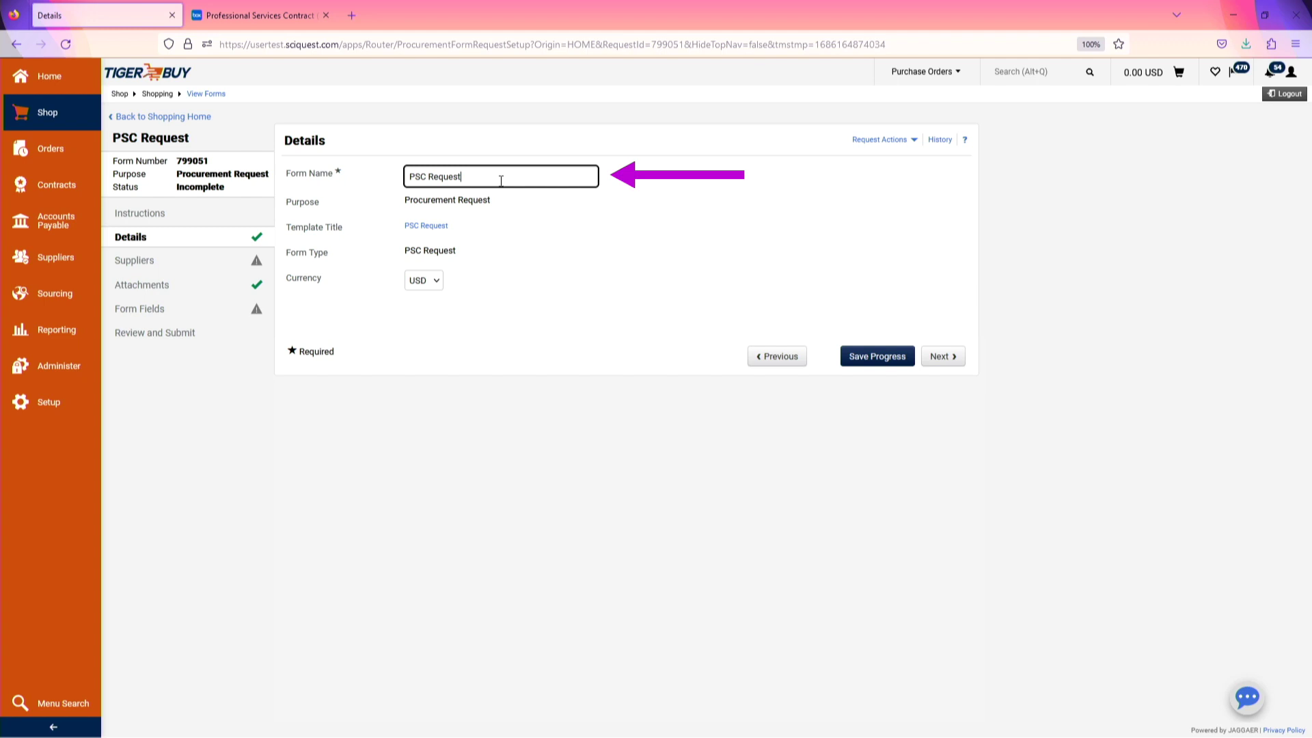
pyautogui.write('- WIR')
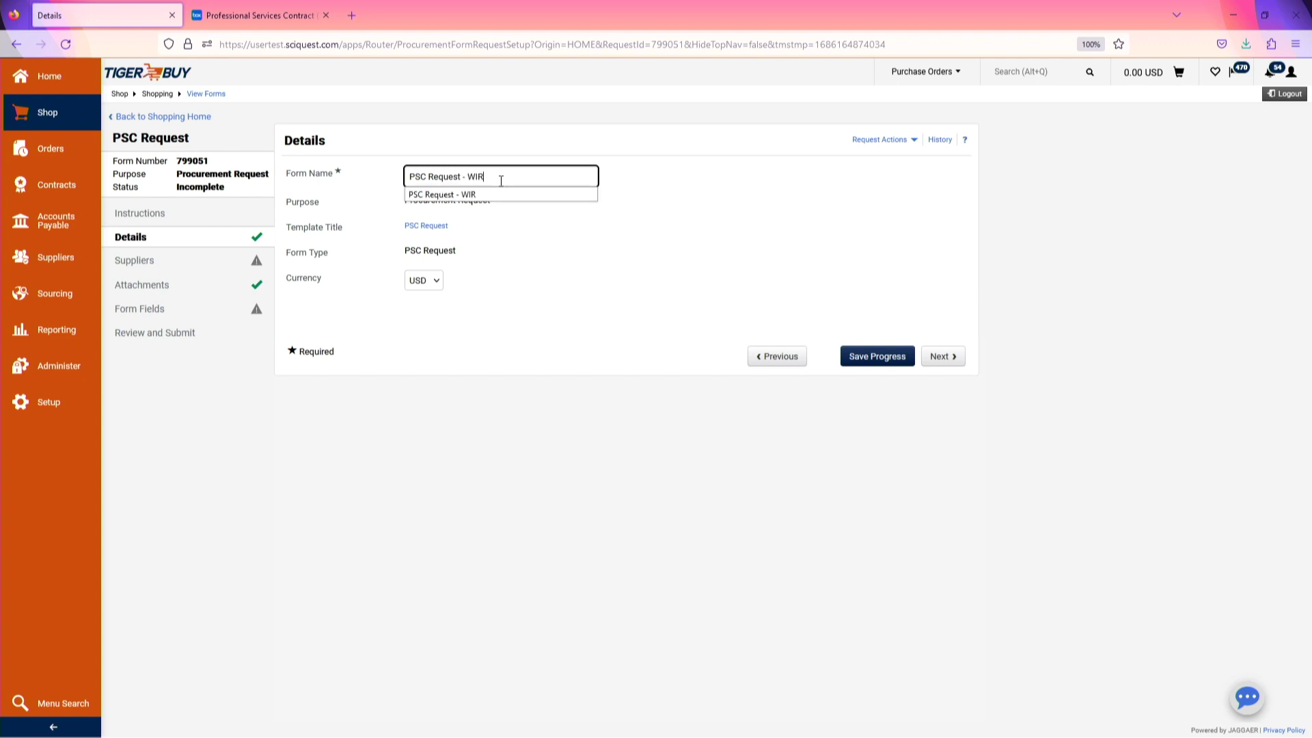
pyautogui.click(942, 356)
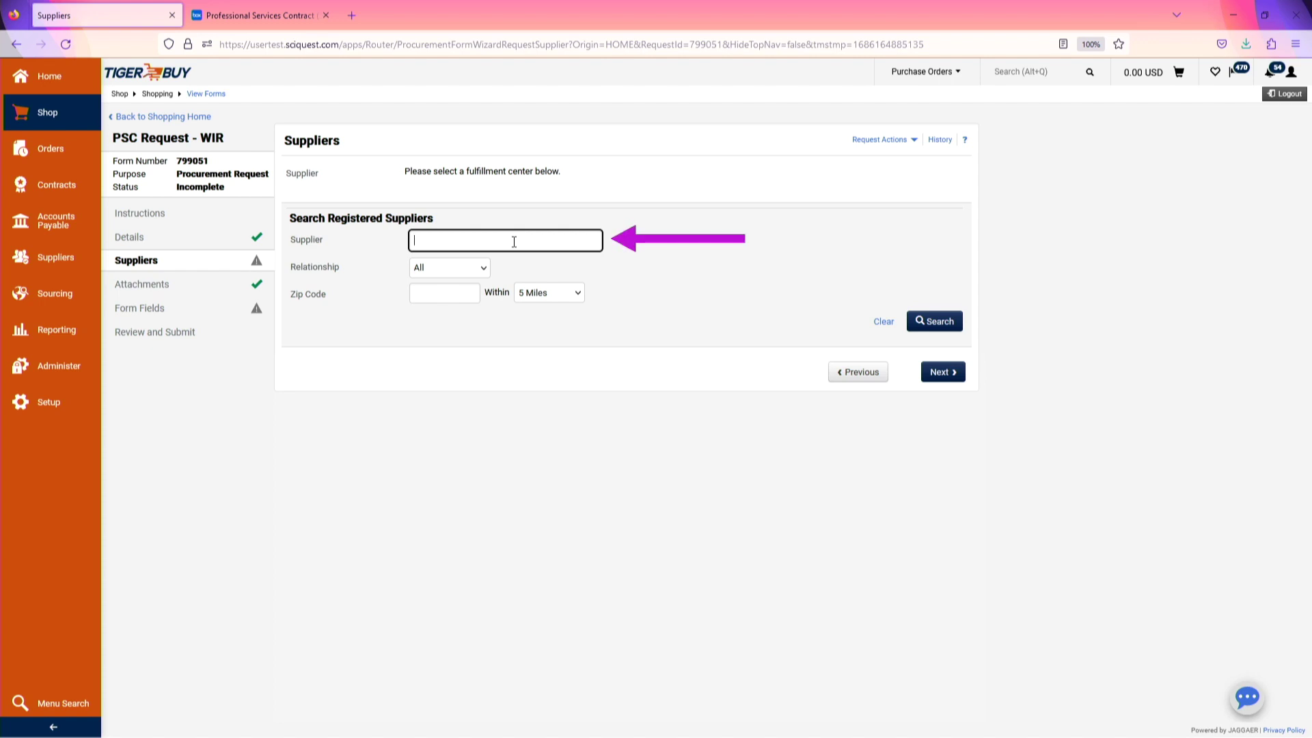
pyautogui.write('Wreck')
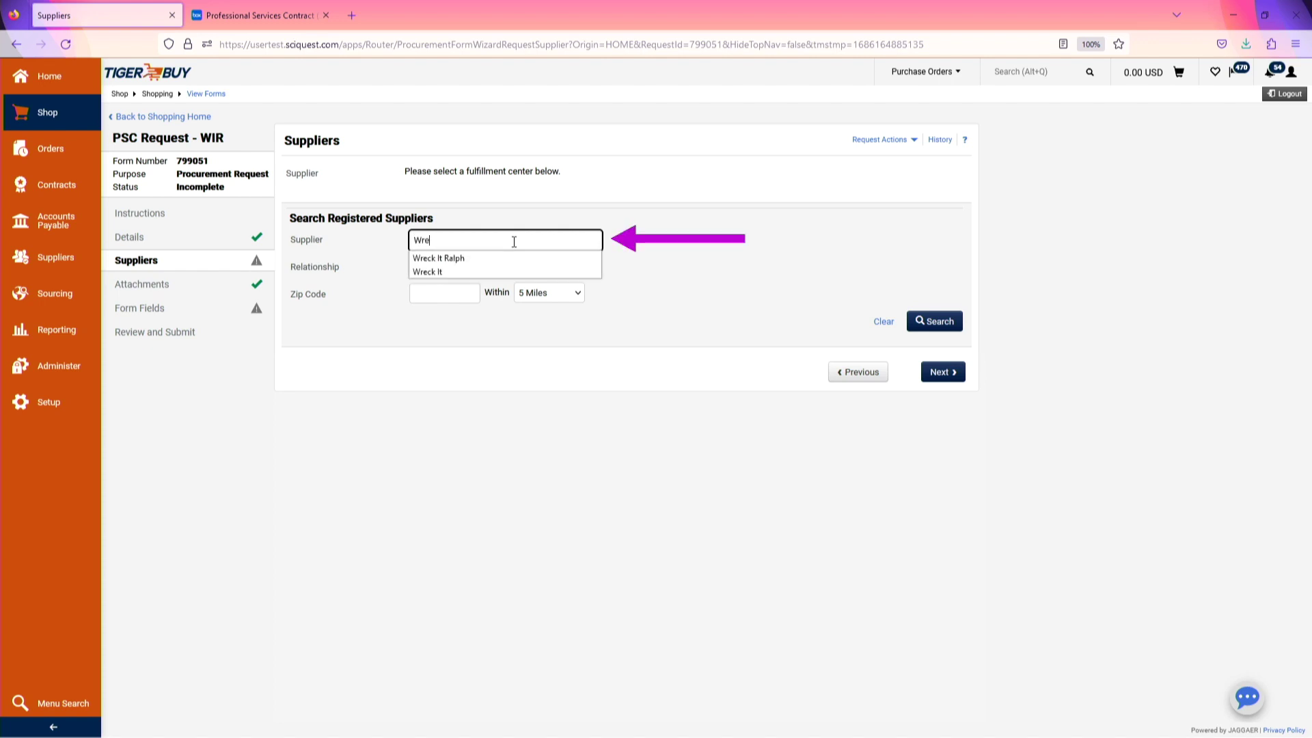
# Select Wreck It Ralph as the supplier, keeping its preferred fulfillment center
pyautogui.press('Down')
pyautogui.press('Return')
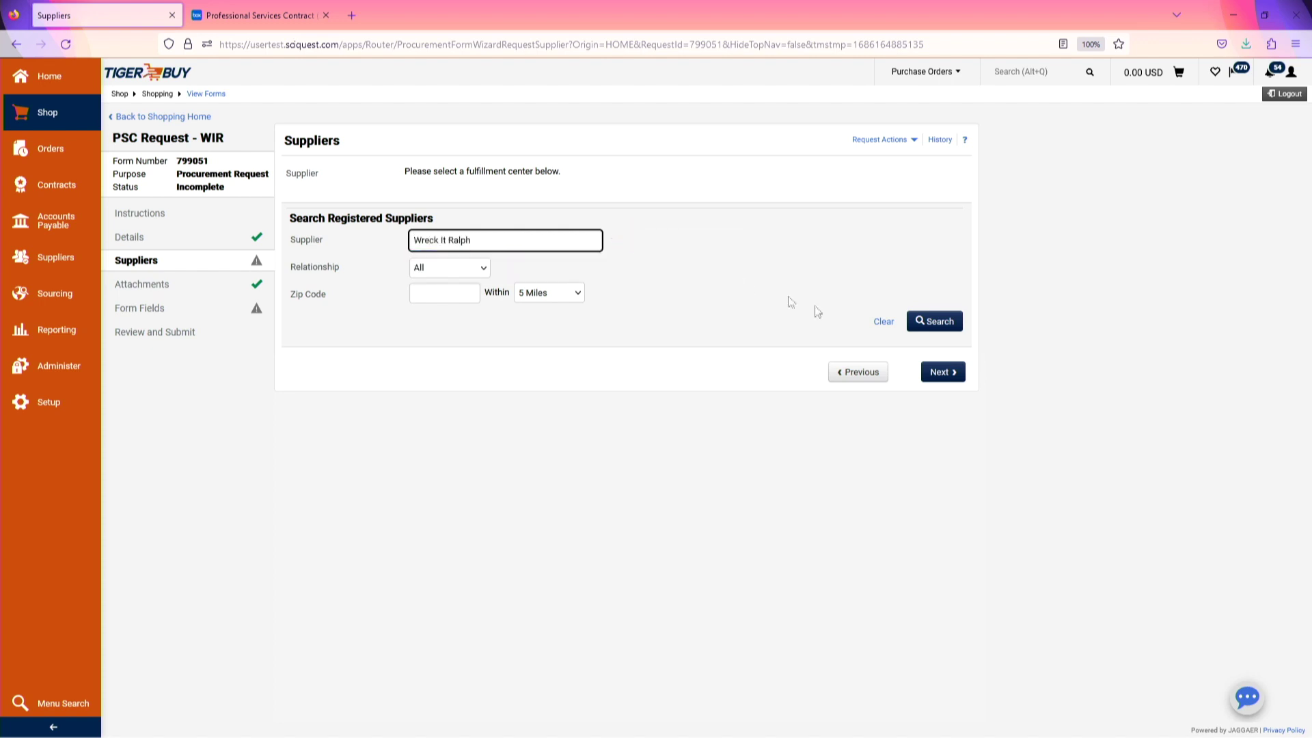
pyautogui.click(934, 321)
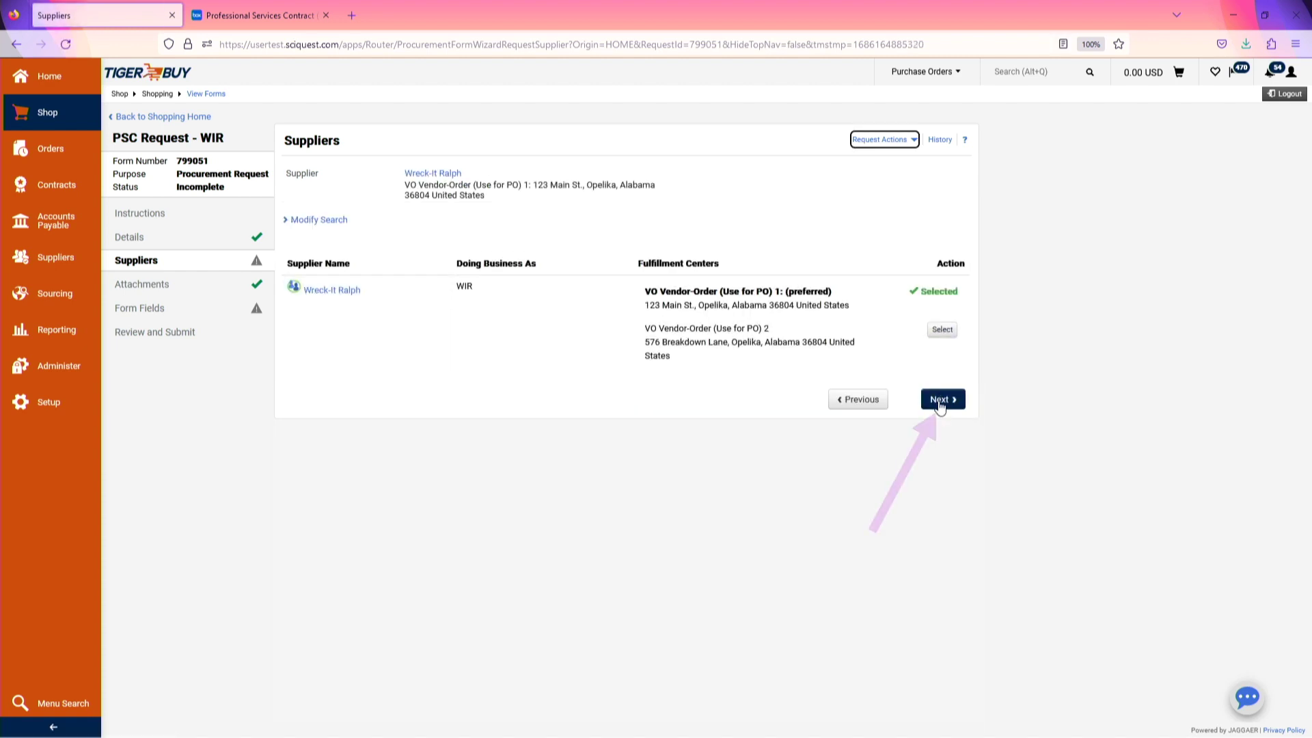
pyautogui.click(941, 401)
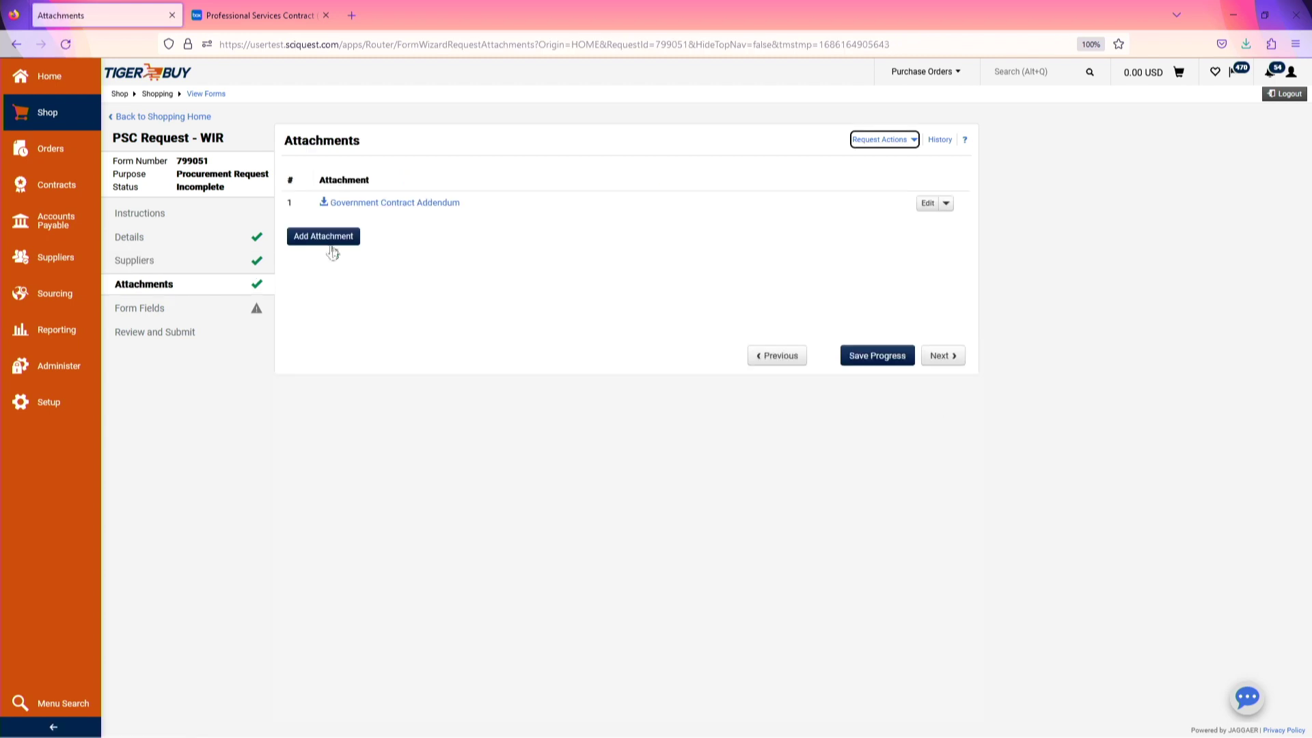
# Upload the contract file as an attachment titled 'PSC Document'
pyautogui.click(324, 236)
pyautogui.click(685, 379)
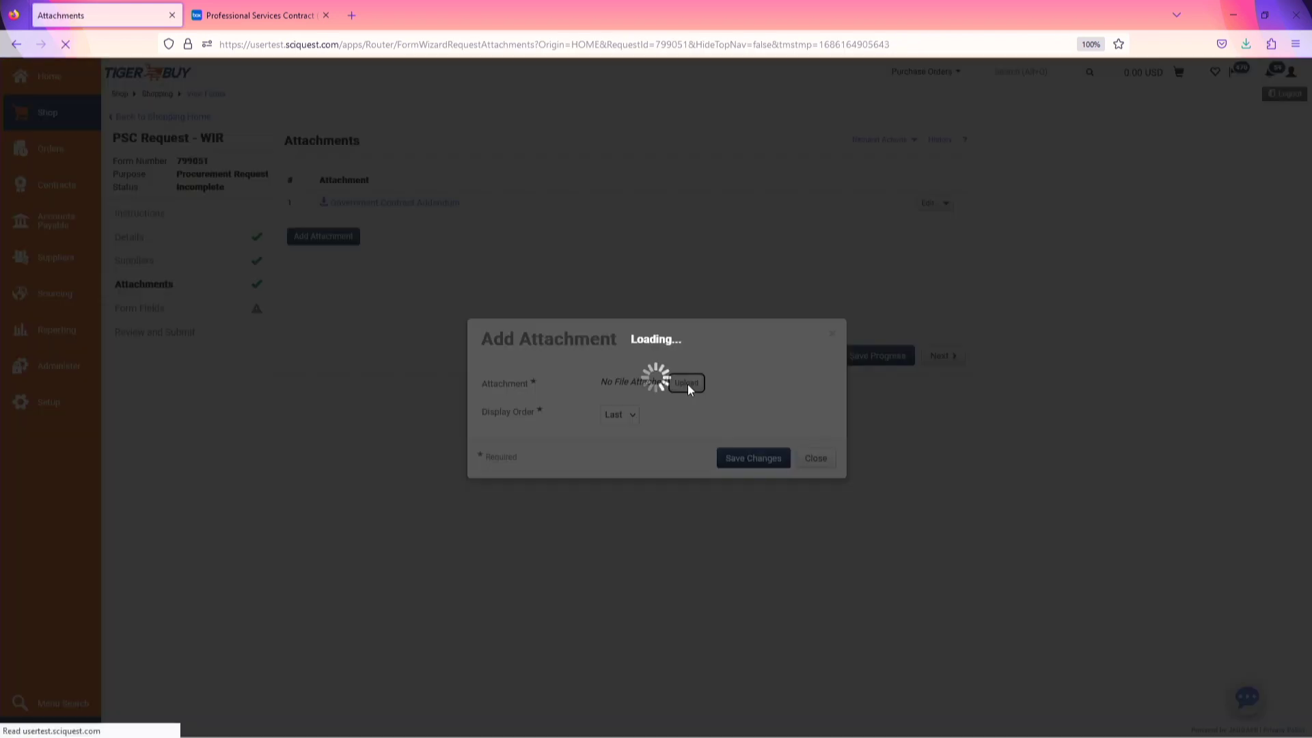
pyautogui.click(680, 382)
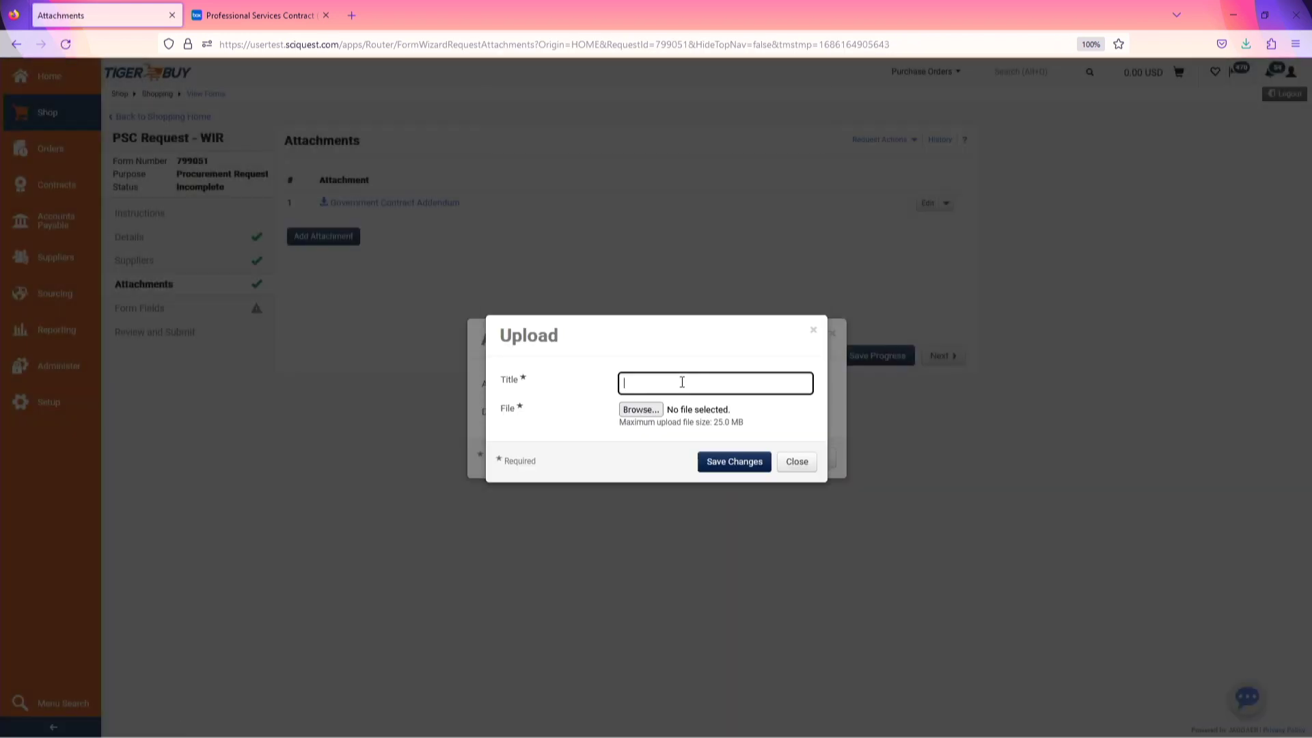
pyautogui.write('PSC')
pyautogui.click(651, 400)
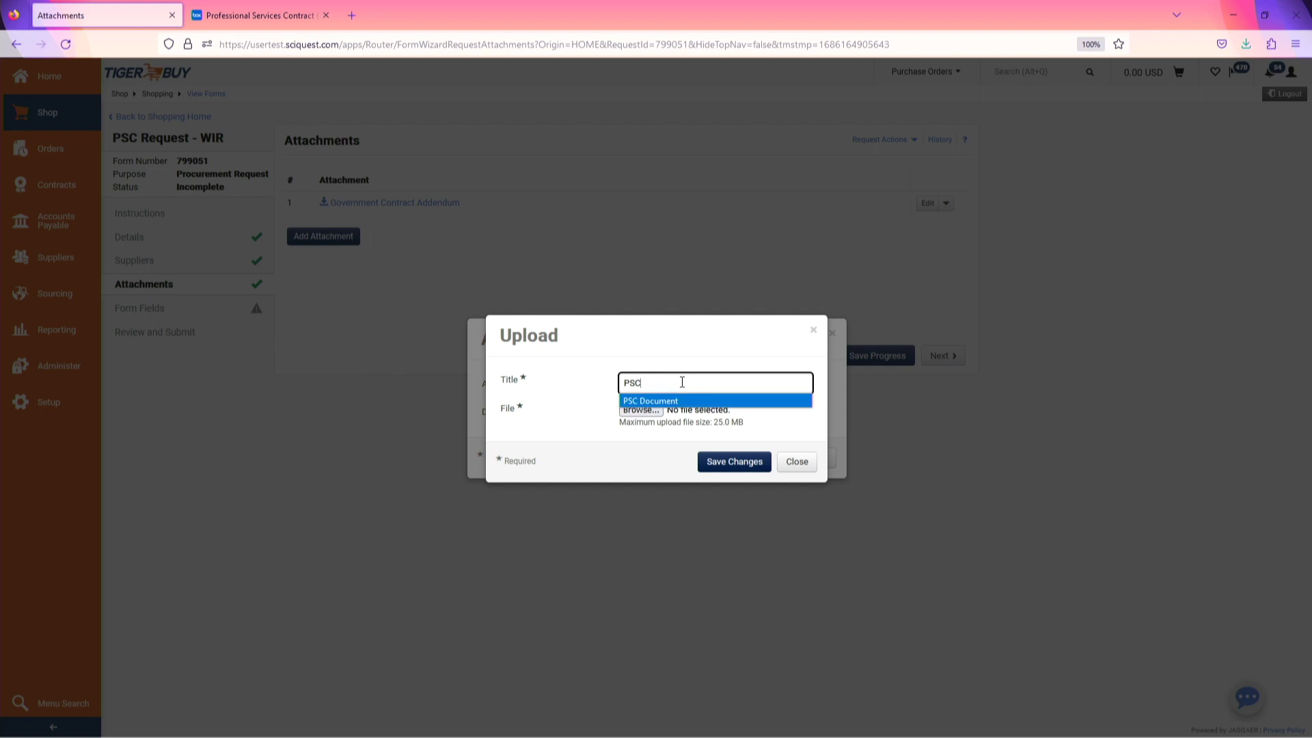
pyautogui.click(734, 461)
pyautogui.click(739, 463)
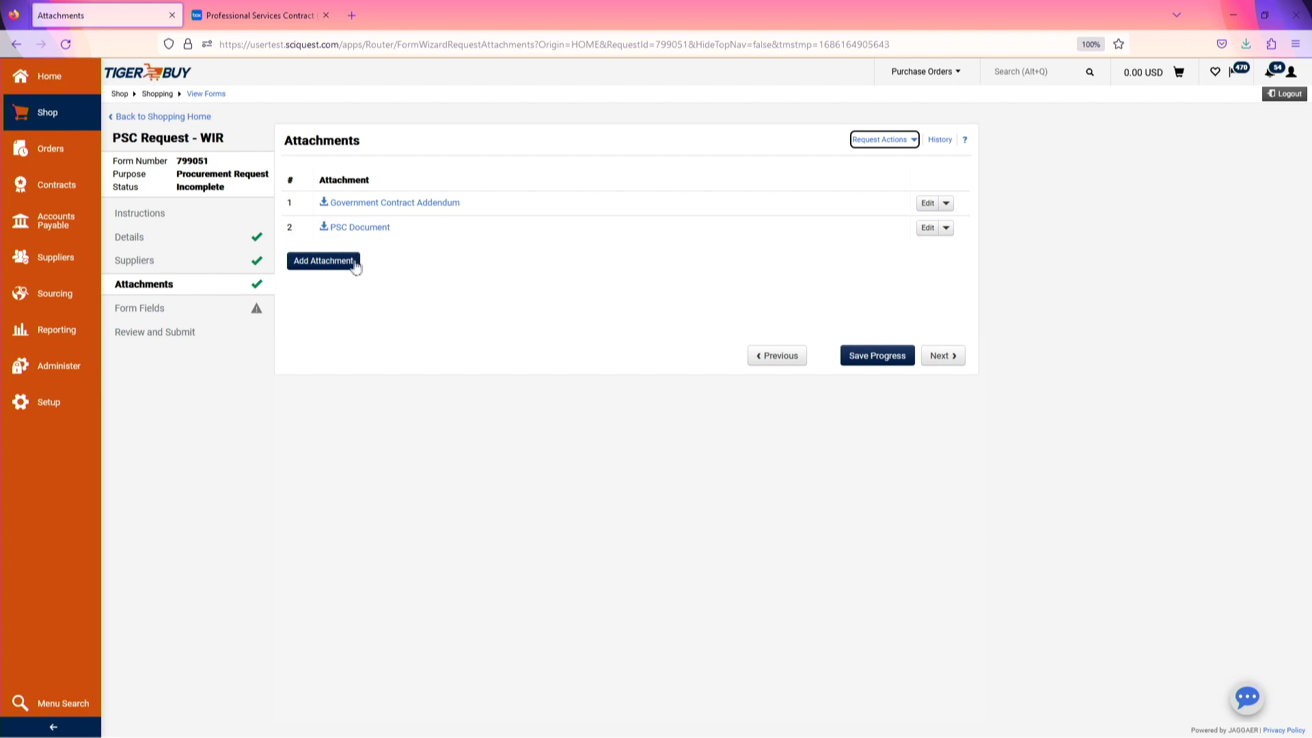
# Attach the KAAST Disclosure file as a third attachment titled 'Disclosure'
pyautogui.click(323, 260)
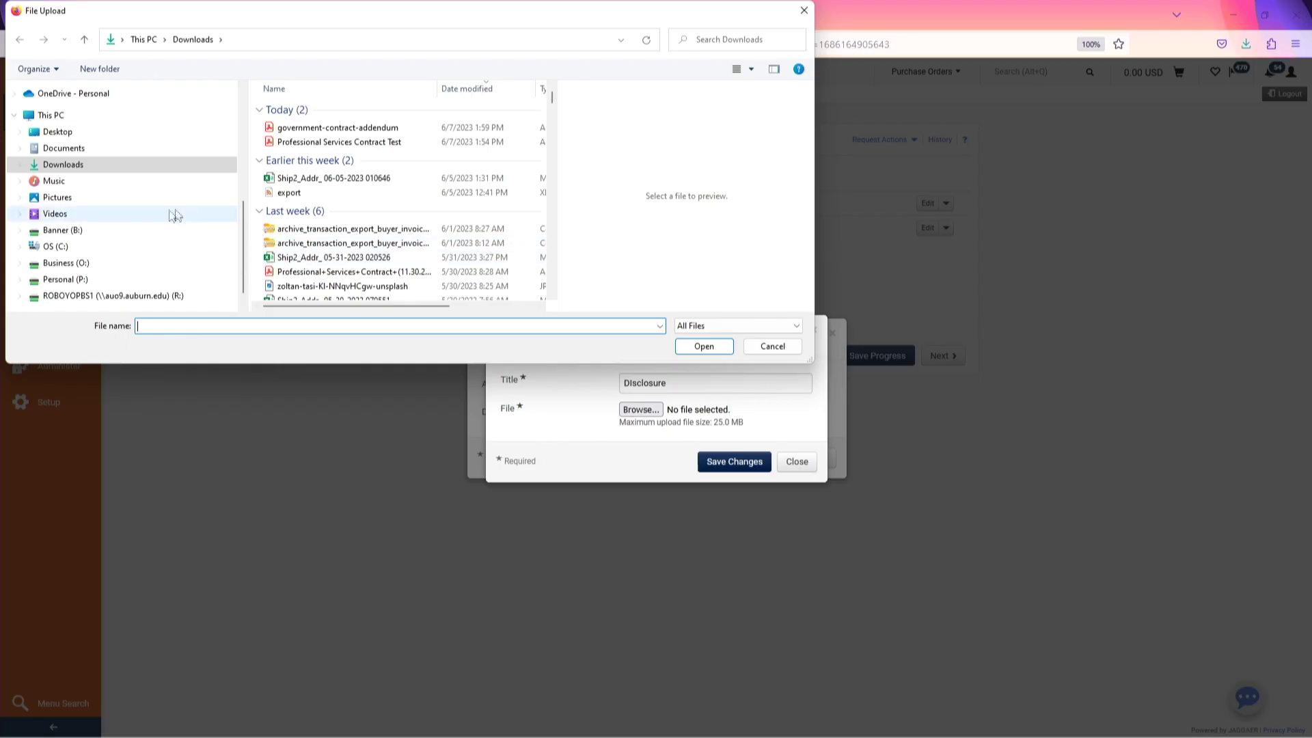
pyautogui.scroll(-2, 349, 247)
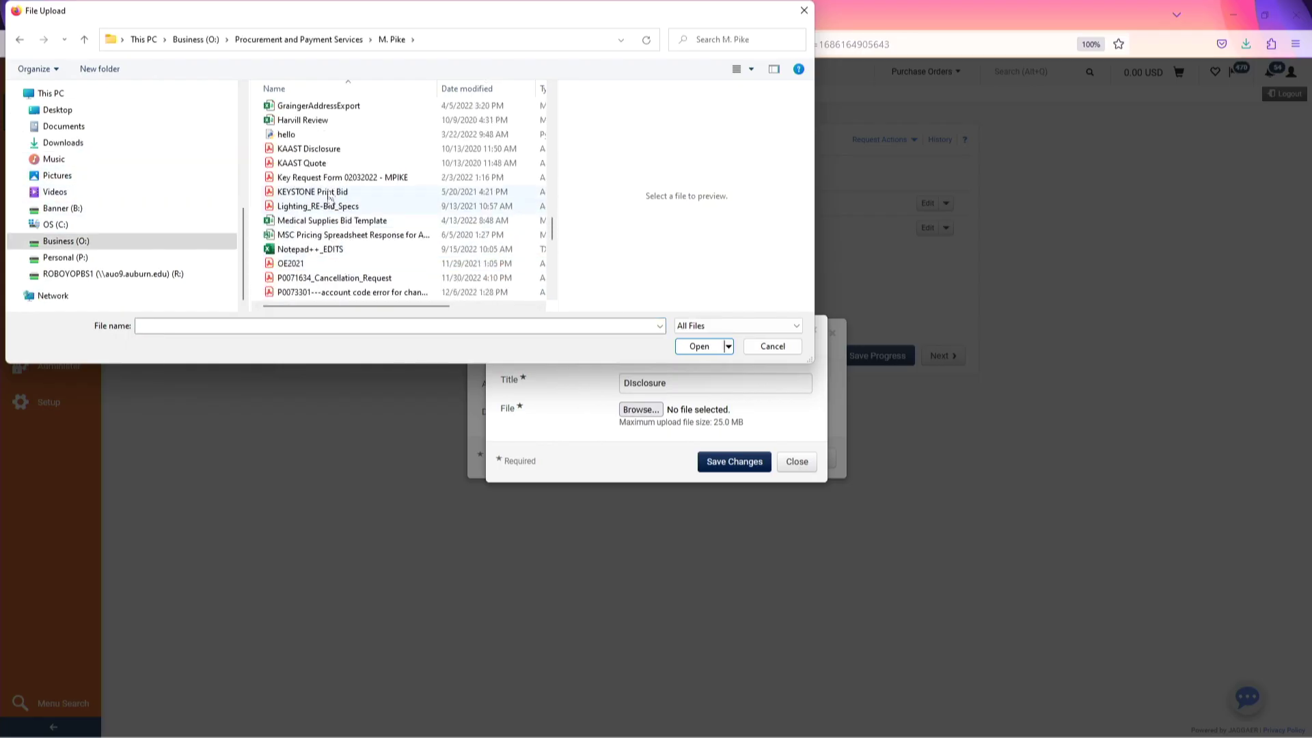
pyautogui.doubleClick(309, 148)
pyautogui.click(733, 461)
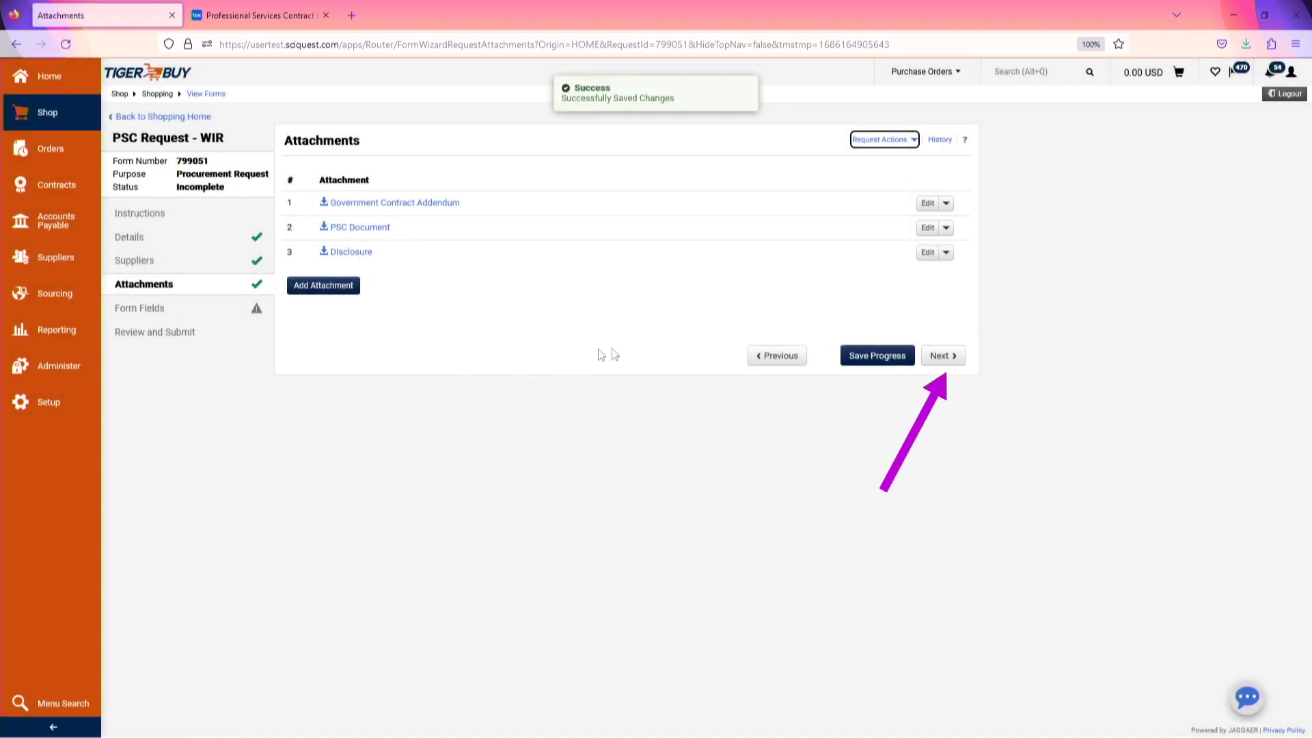
pyautogui.click(949, 356)
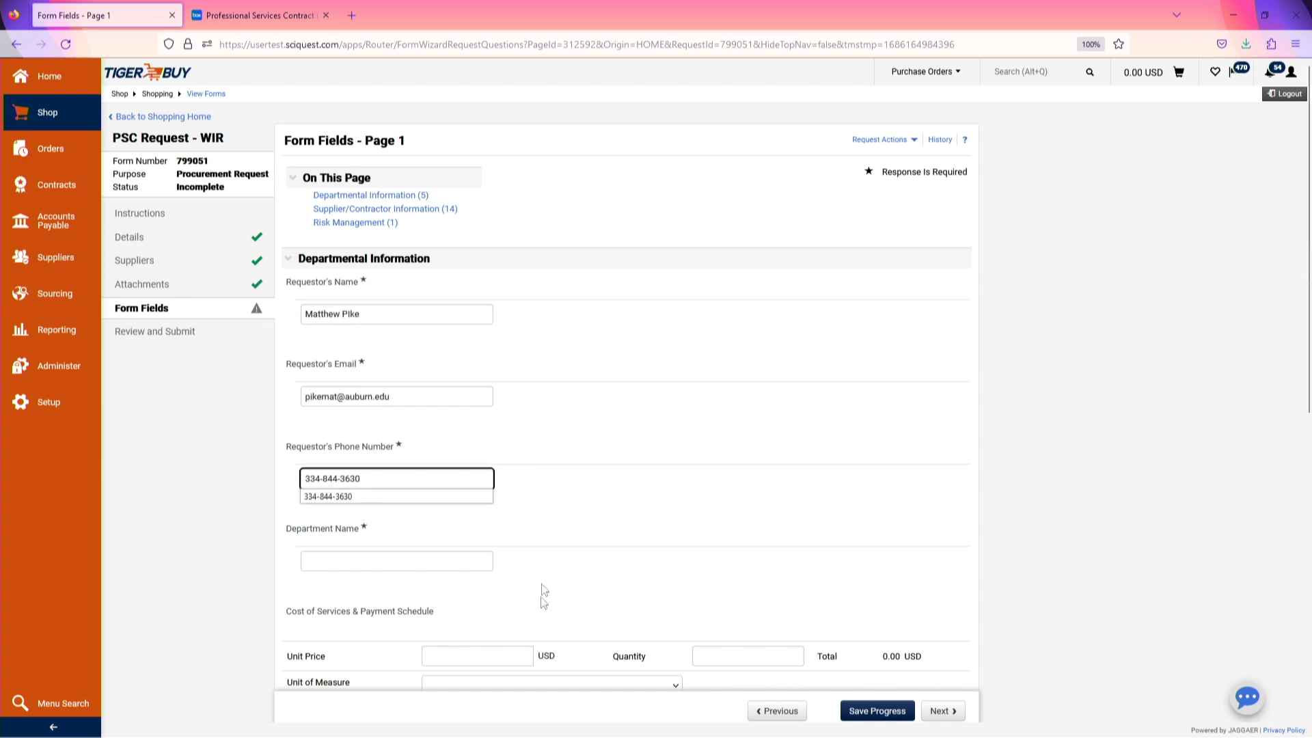
# Enter department PBS, unit price 75000 and quantity 1 on Form Fields page 1
pyautogui.click(461, 560)
pyautogui.write('PBS')
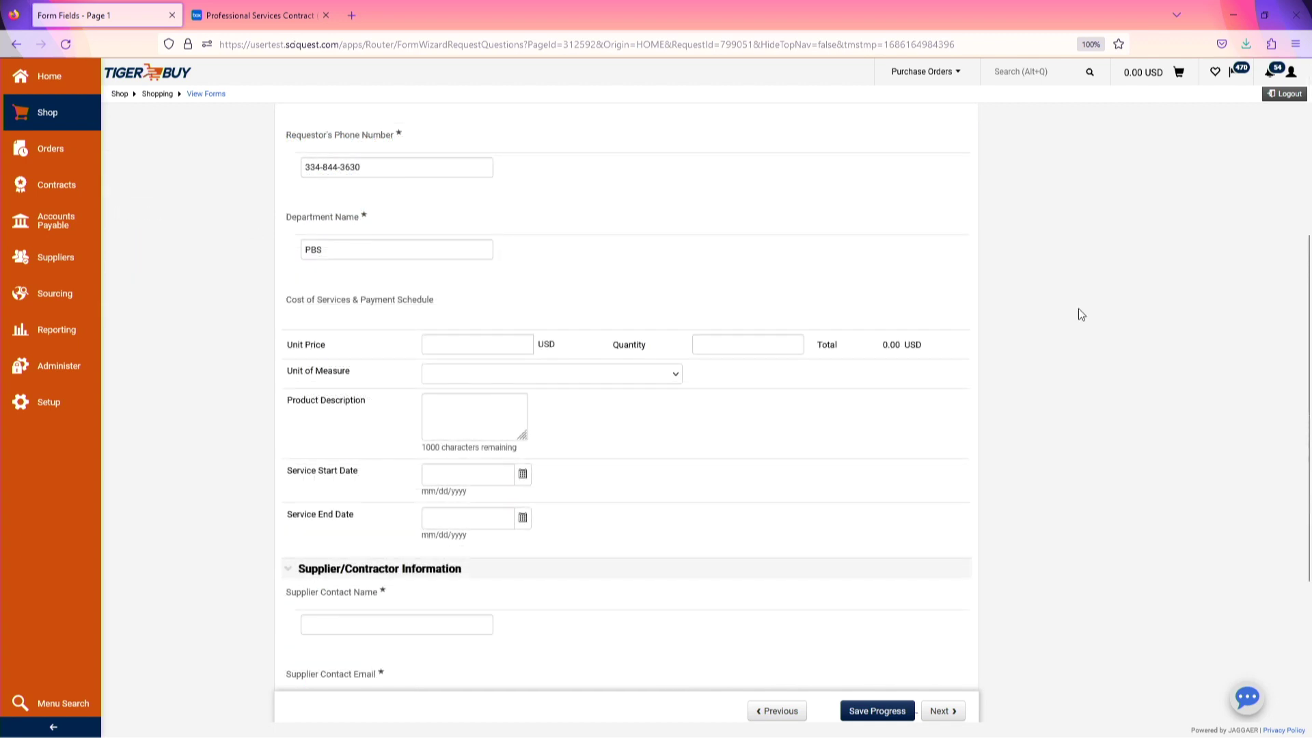
pyautogui.click(486, 345)
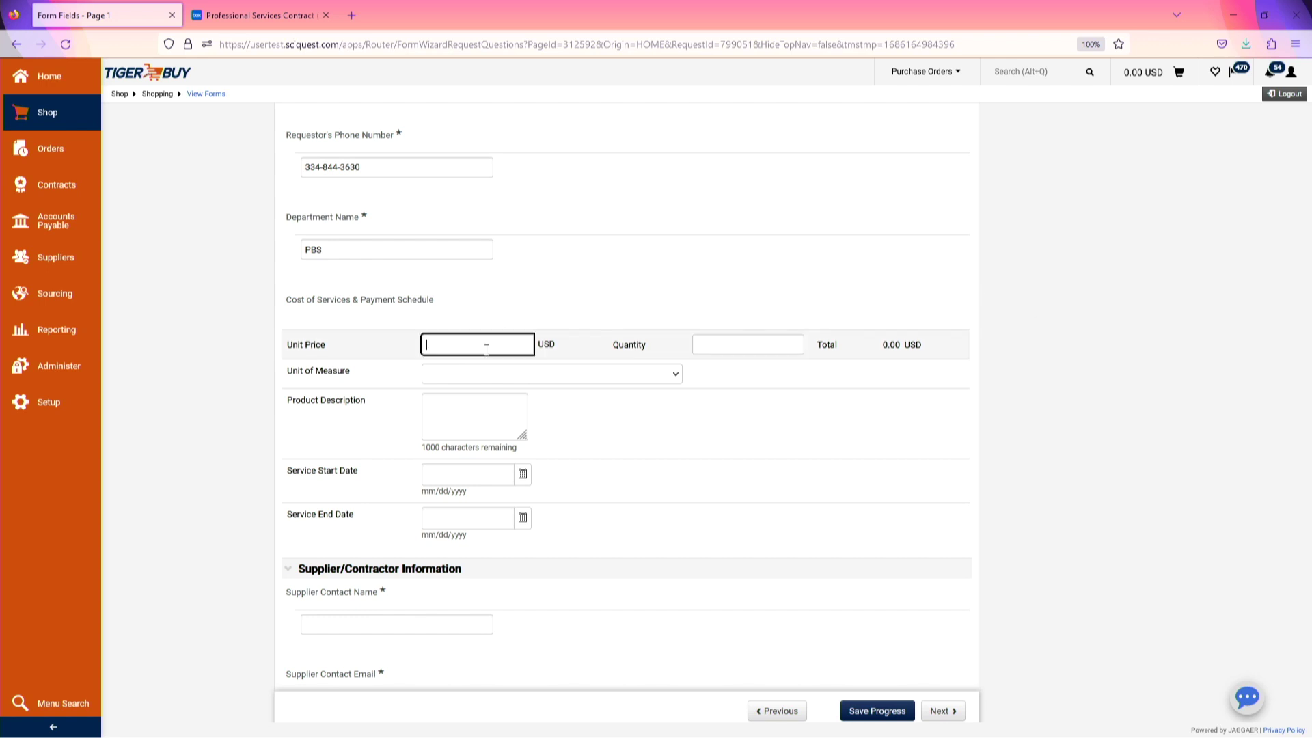
pyautogui.write('75000')
pyautogui.press('Tab')
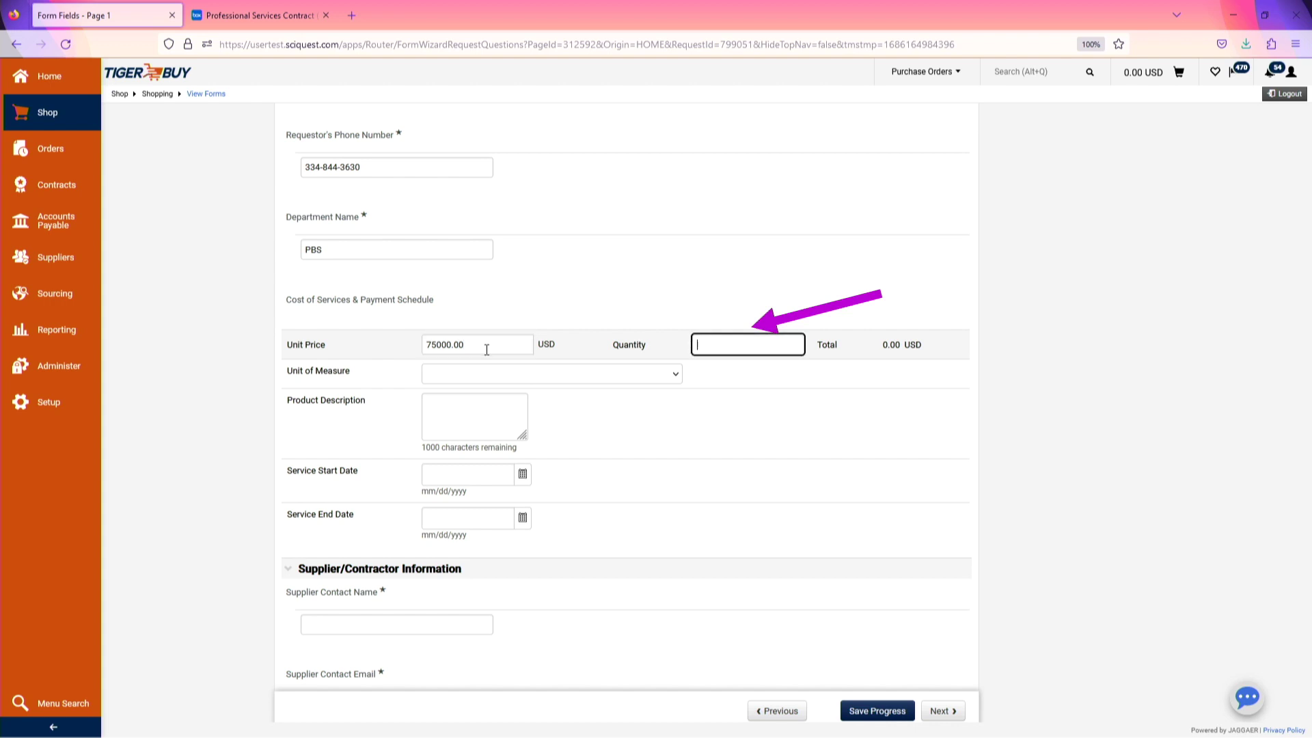
pyautogui.write('1')
pyautogui.press('Tab')
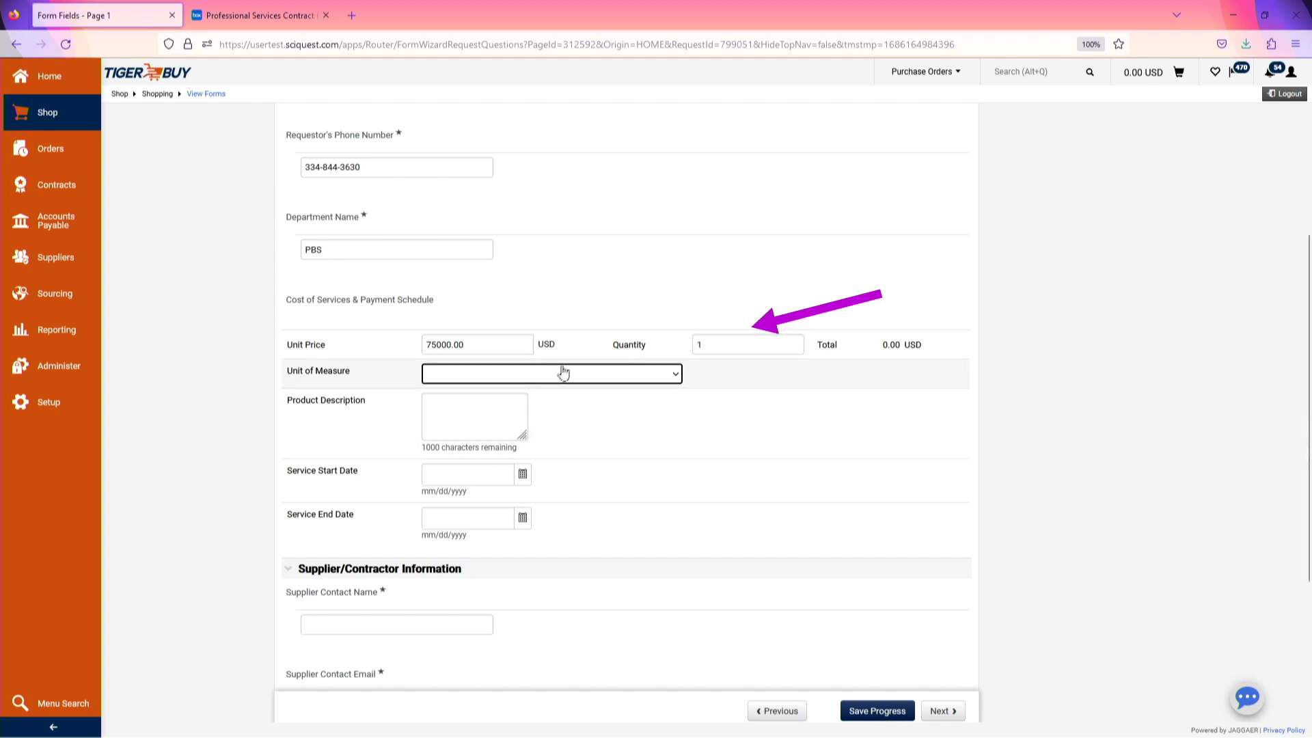
pyautogui.click(565, 374)
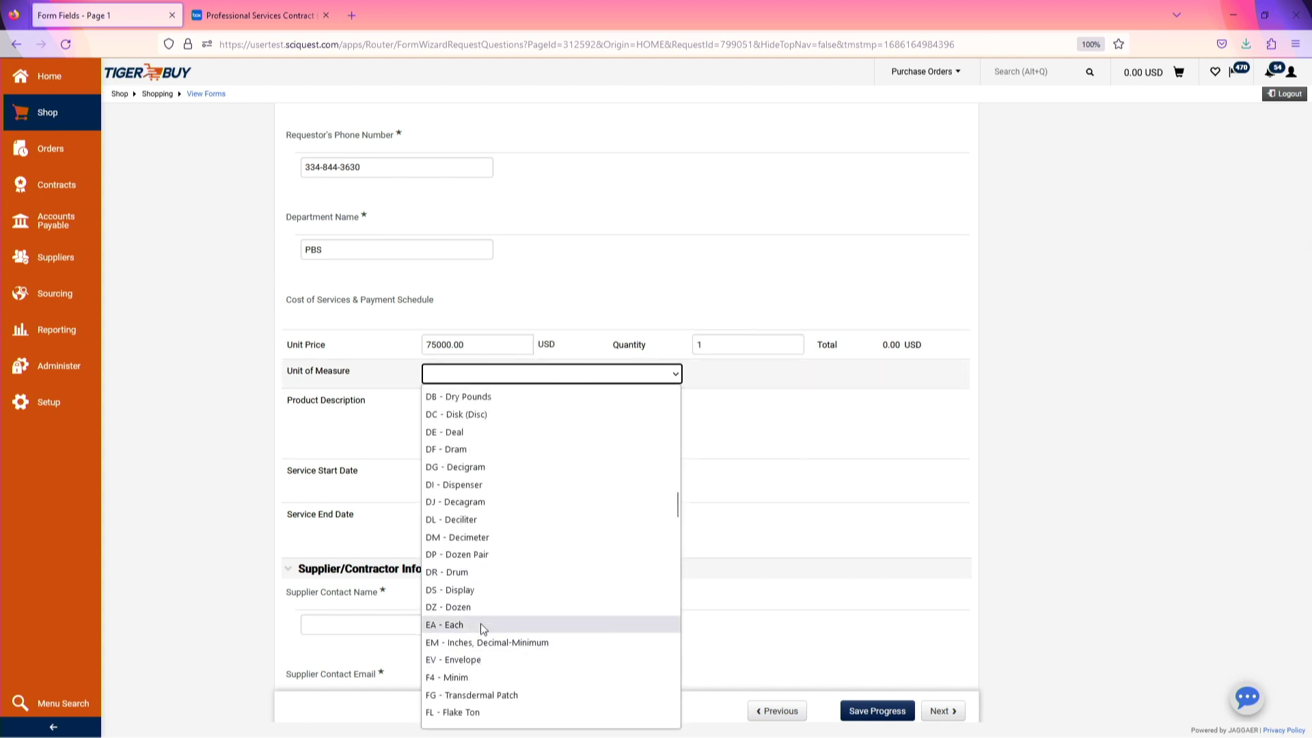
# Choose EA - Each, enter the product description, and set service dates 07/01/2023–06/29/2024
pyautogui.click(451, 623)
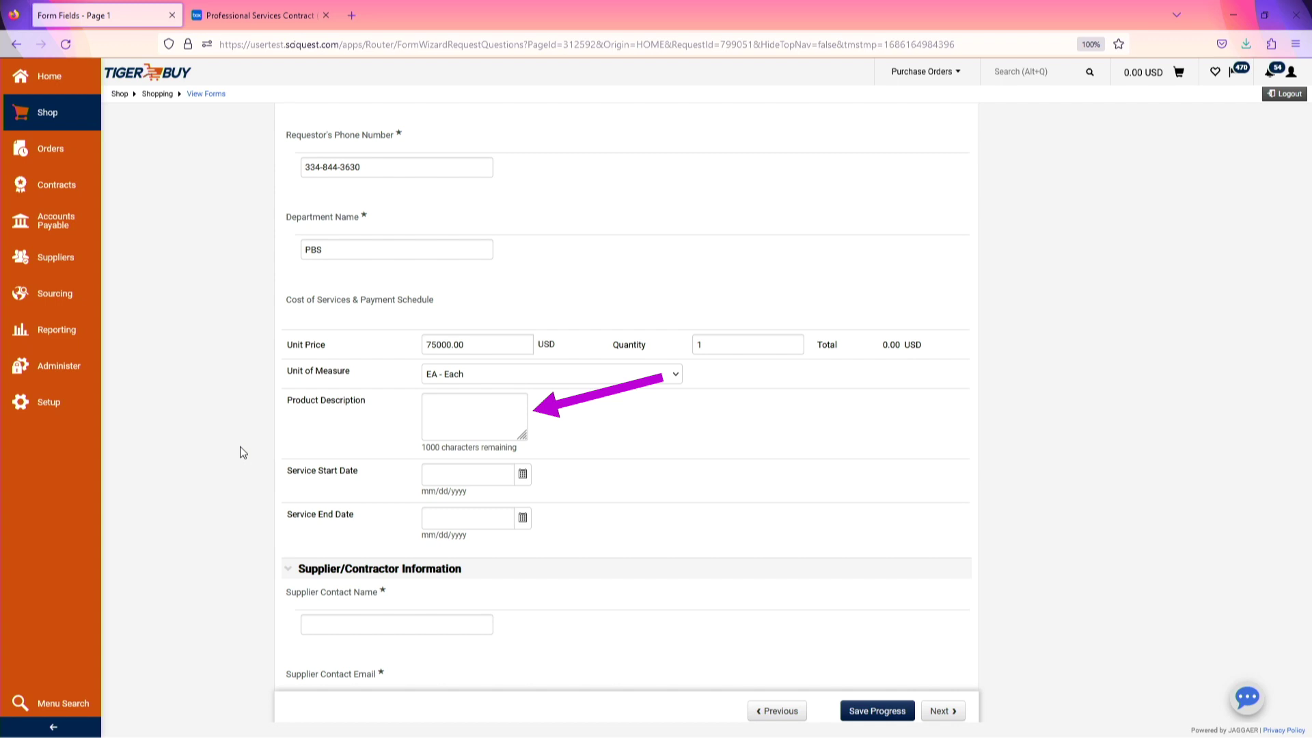
pyautogui.click(490, 423)
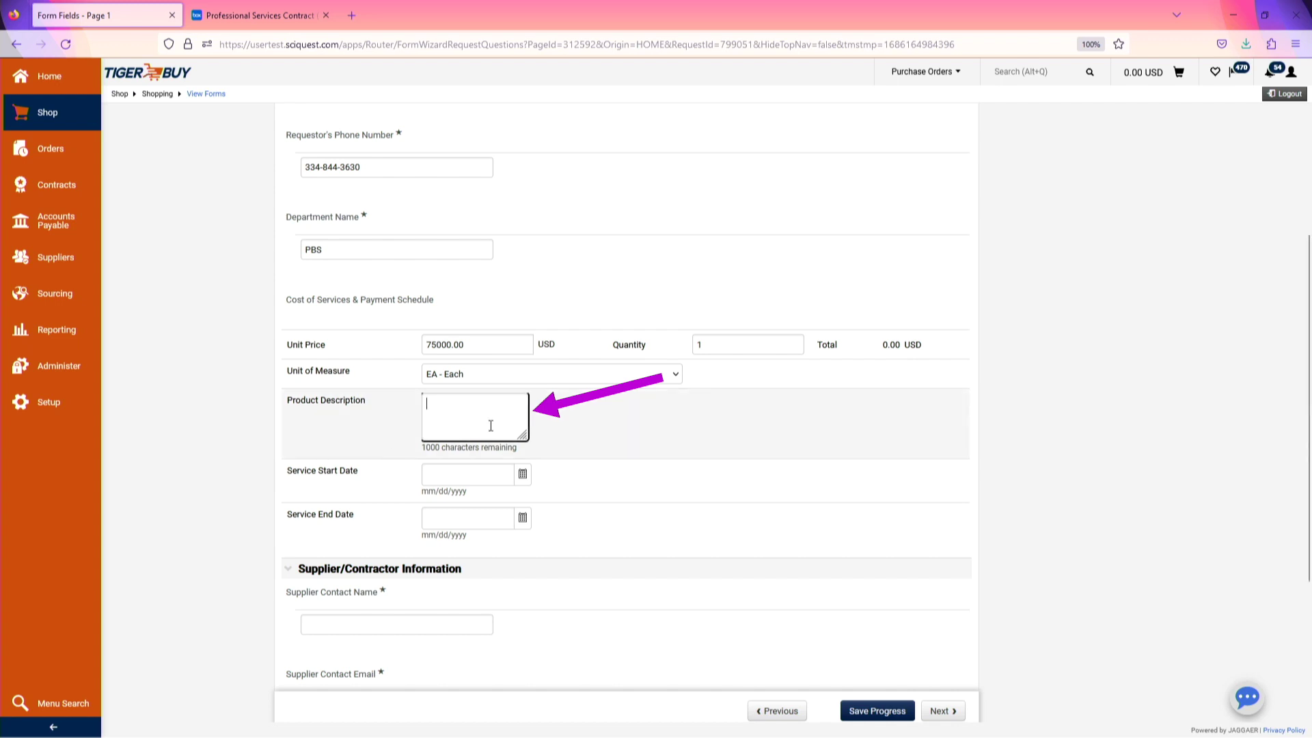
pyautogui.click(522, 473)
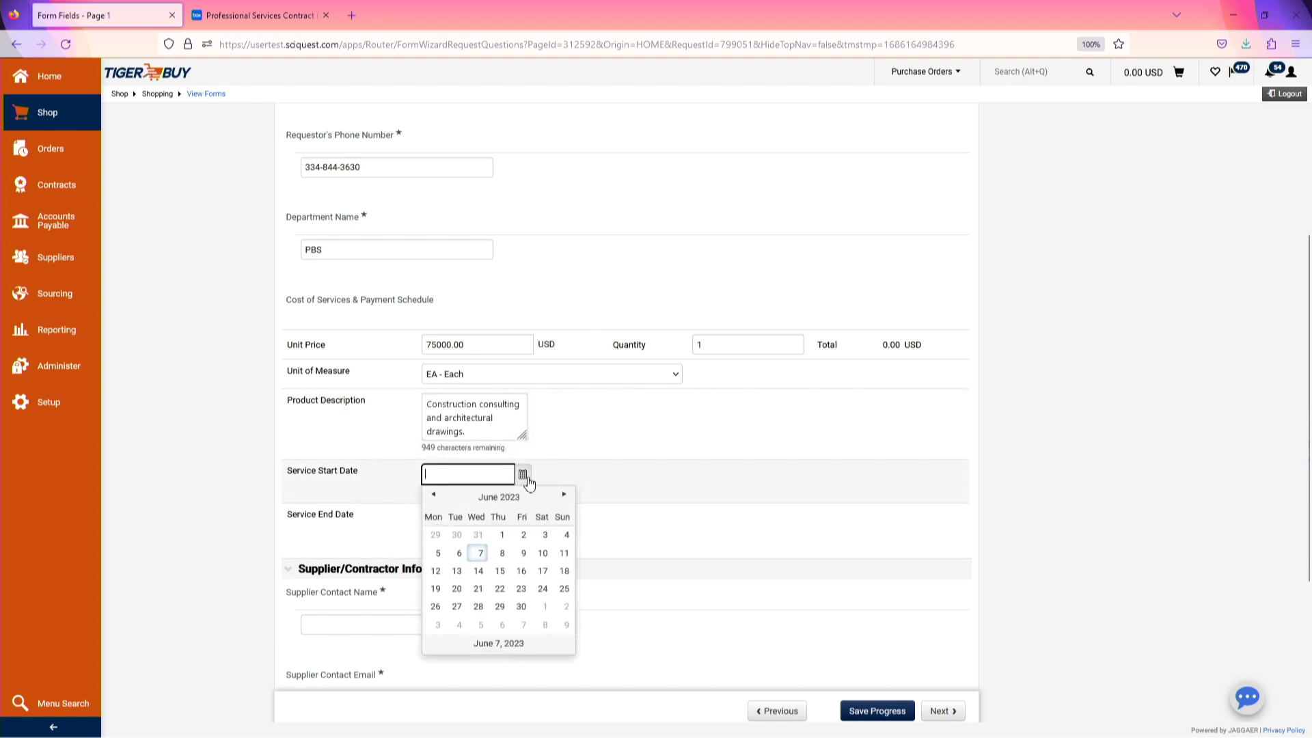
pyautogui.click(545, 606)
pyautogui.click(522, 519)
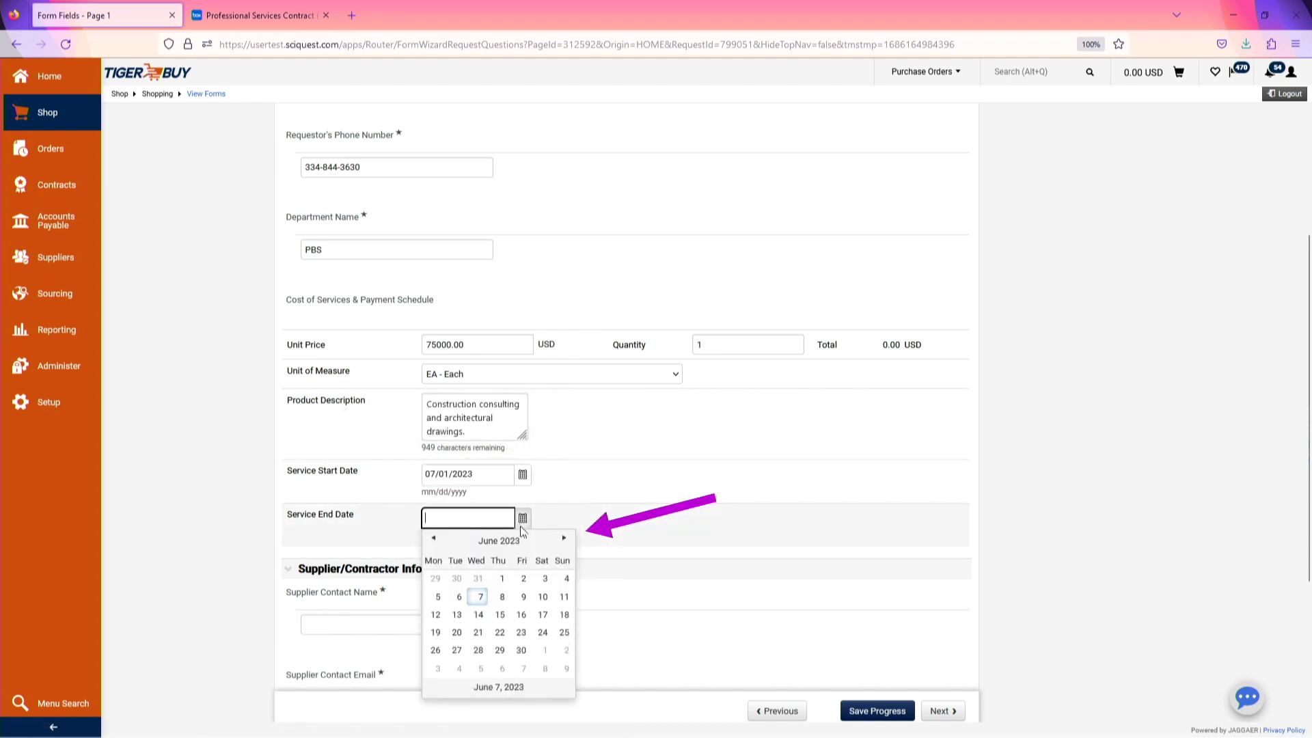
pyautogui.click(546, 653)
pyautogui.write('06/29/2024')
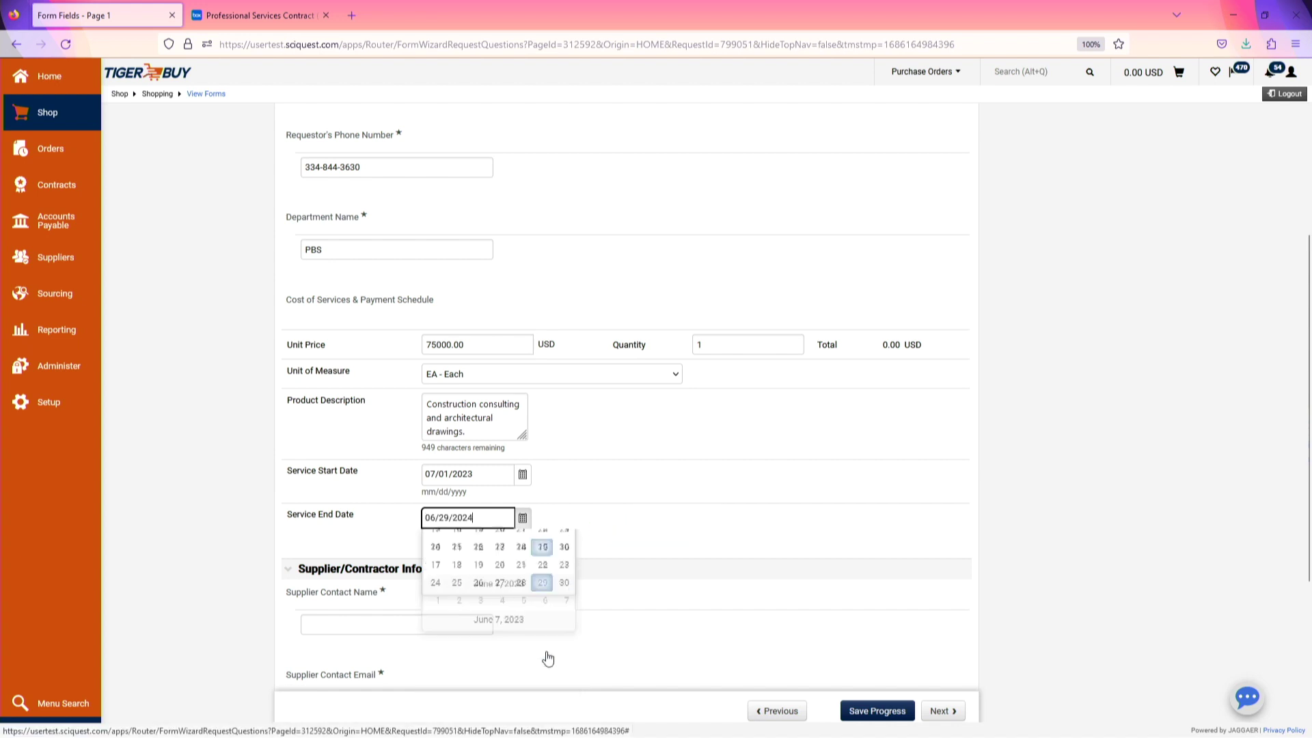
pyautogui.scroll(-3, 547, 575)
pyautogui.click(396, 473)
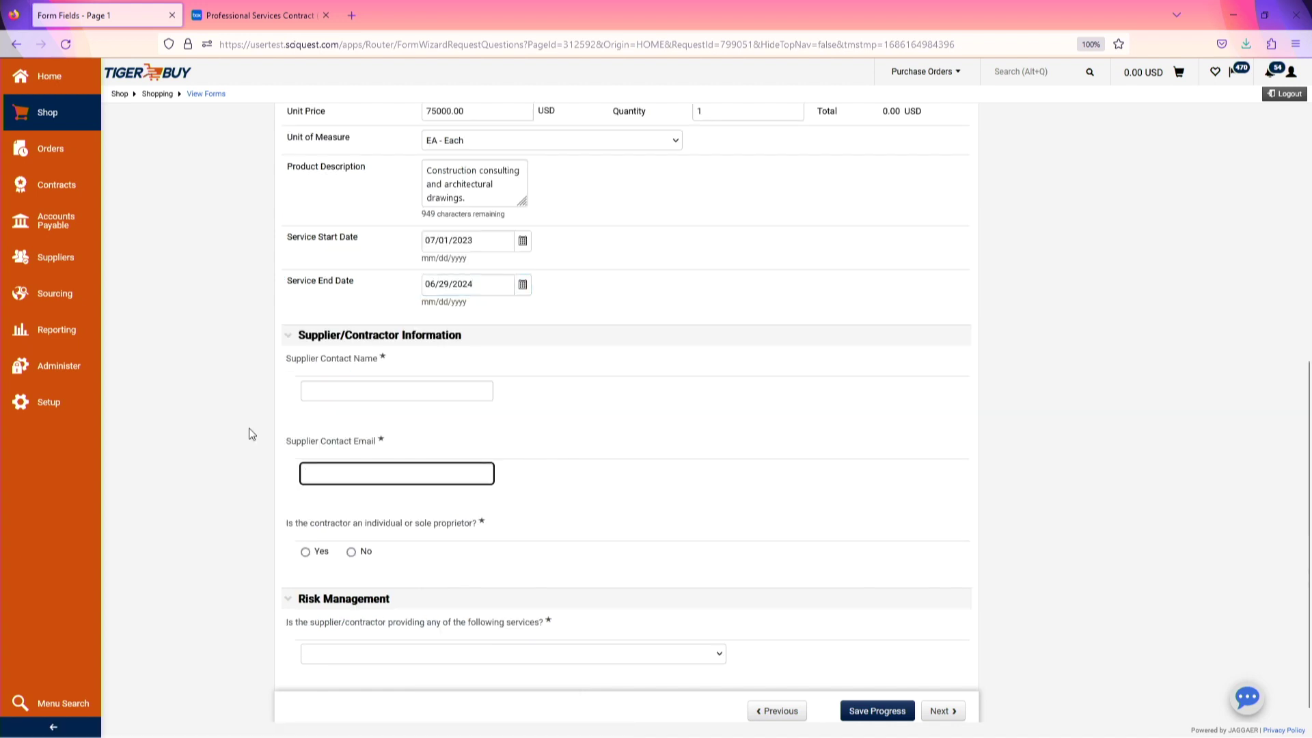
pyautogui.click(364, 394)
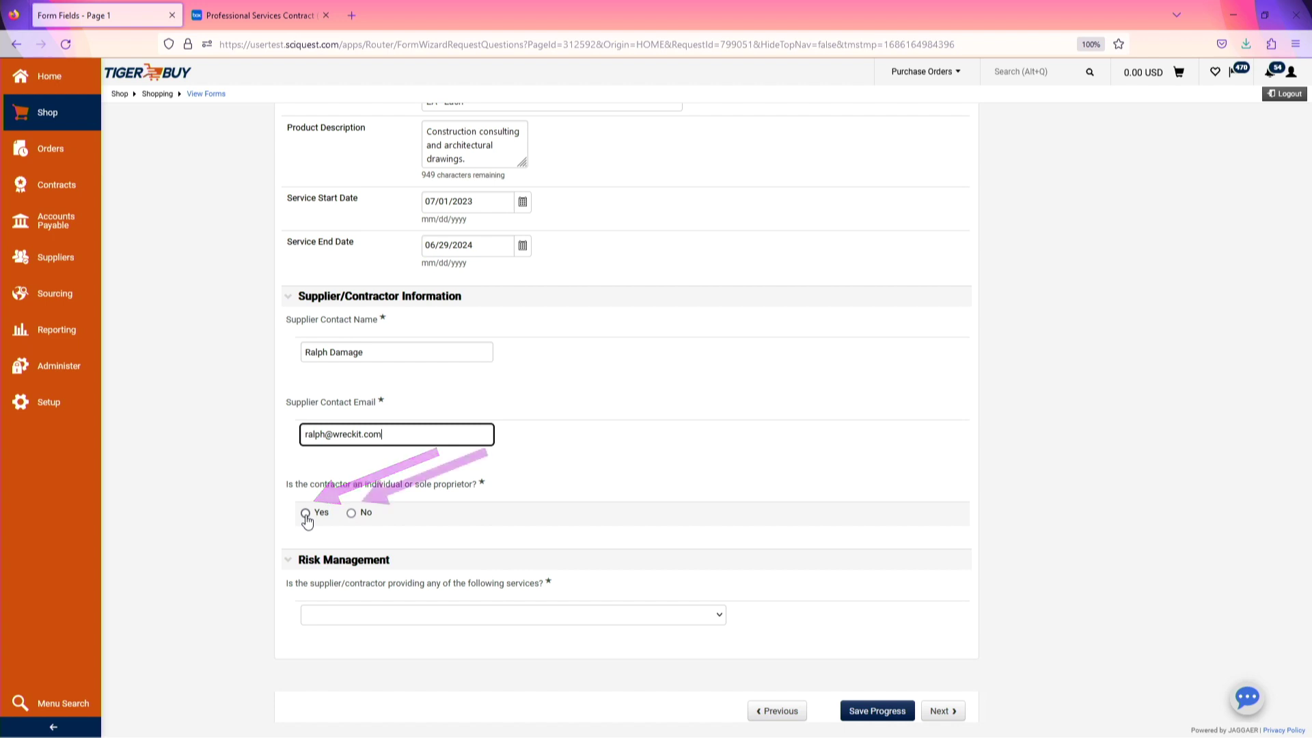
pyautogui.click(350, 513)
pyautogui.click(459, 615)
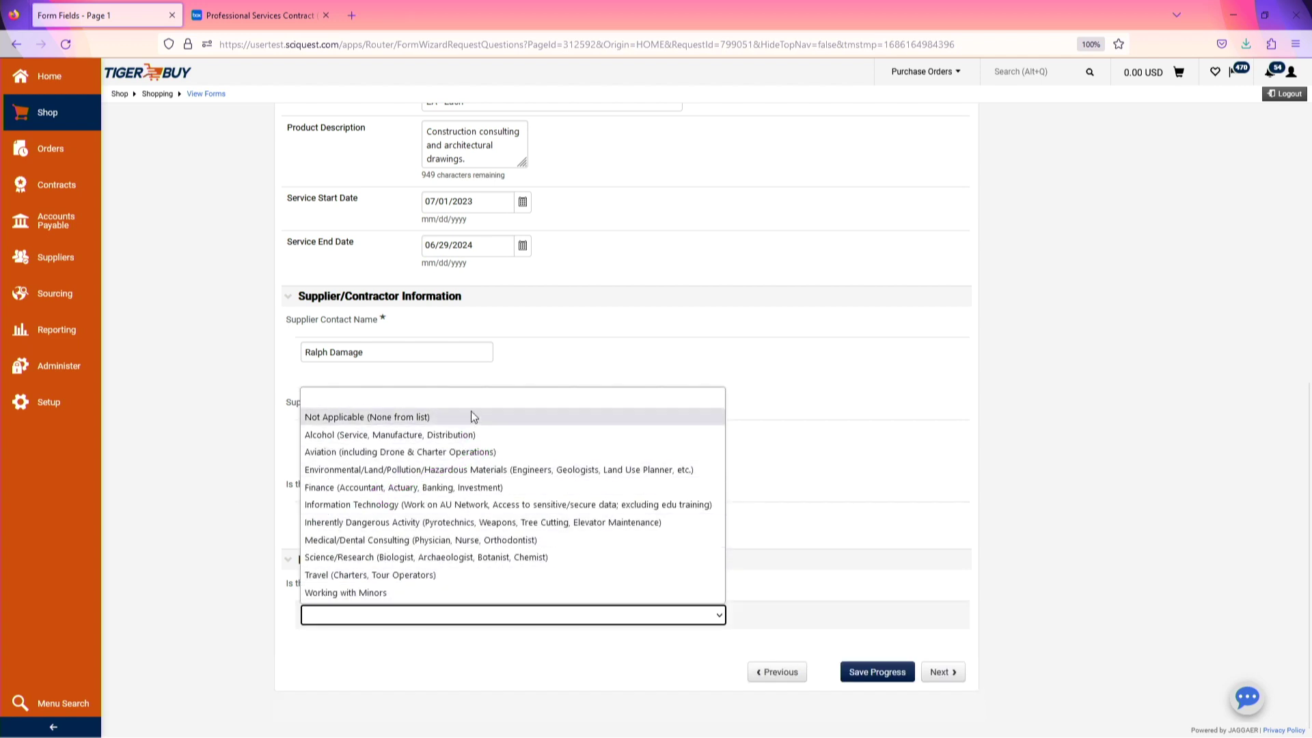
pyautogui.click(471, 416)
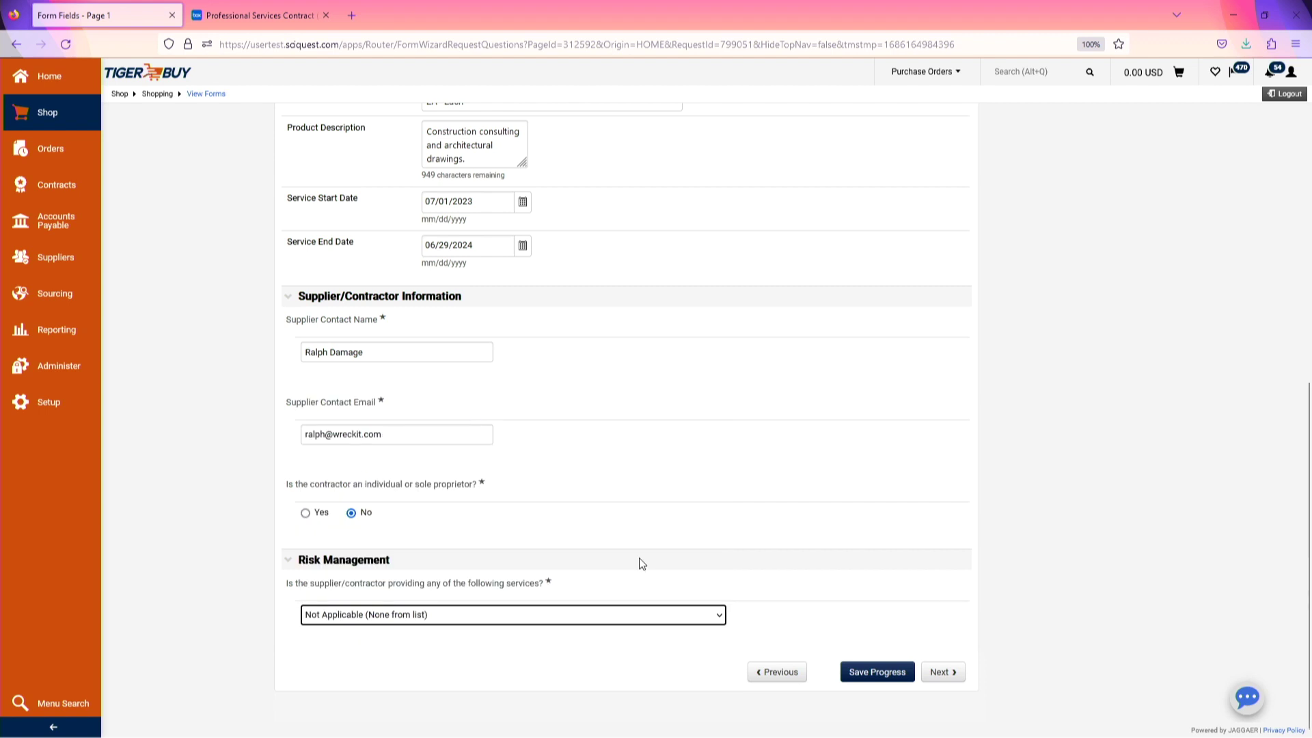
pyautogui.click(941, 673)
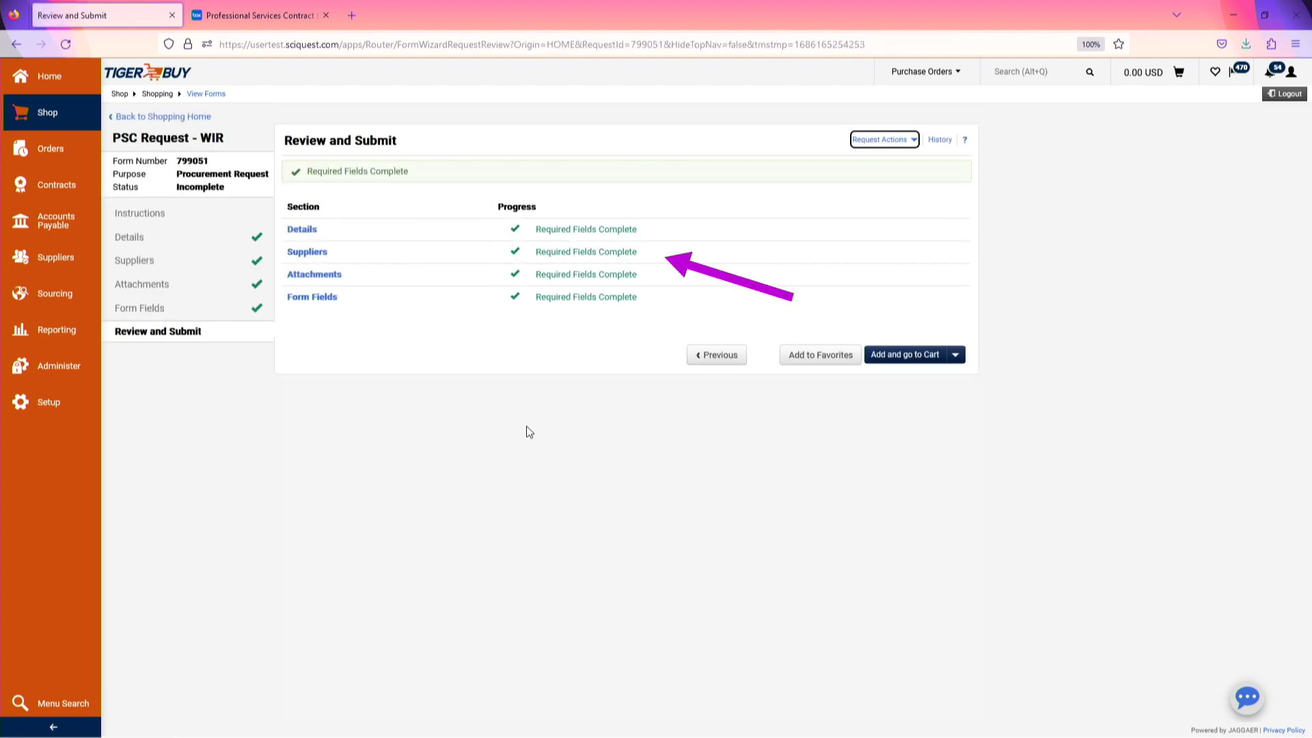
# Add PSC Request - WIR to the cart and view it at 75,000.00 USD
pyautogui.click(906, 354)
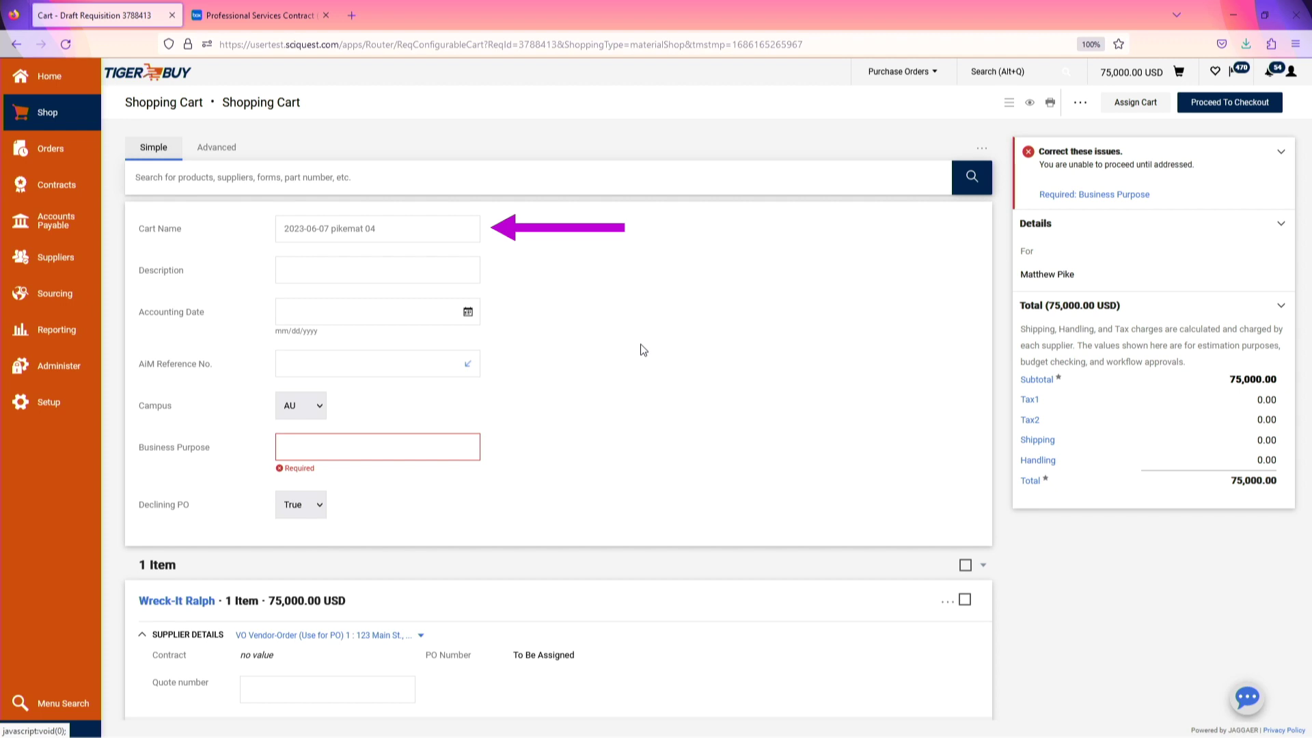
# Set the cart's business purpose to 'PSC Request for WIR' and proceed to checkout
pyautogui.click(421, 274)
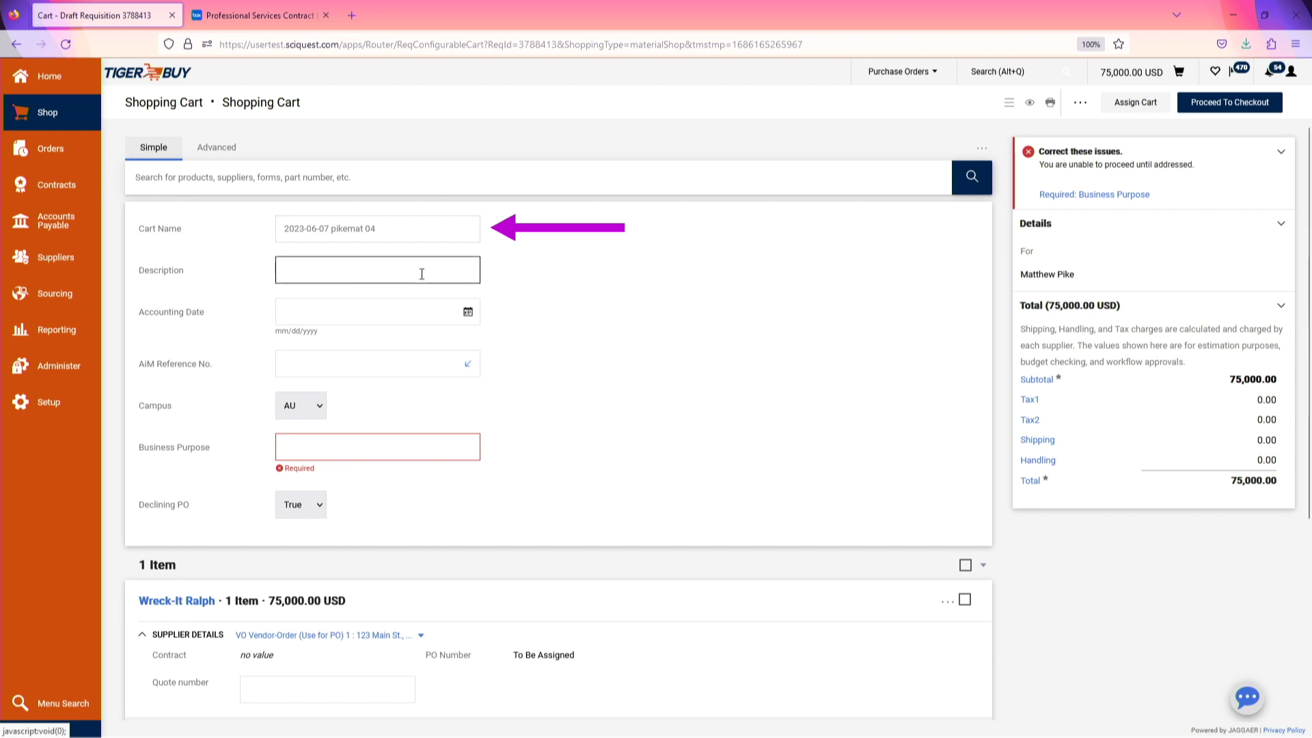
pyautogui.click(415, 408)
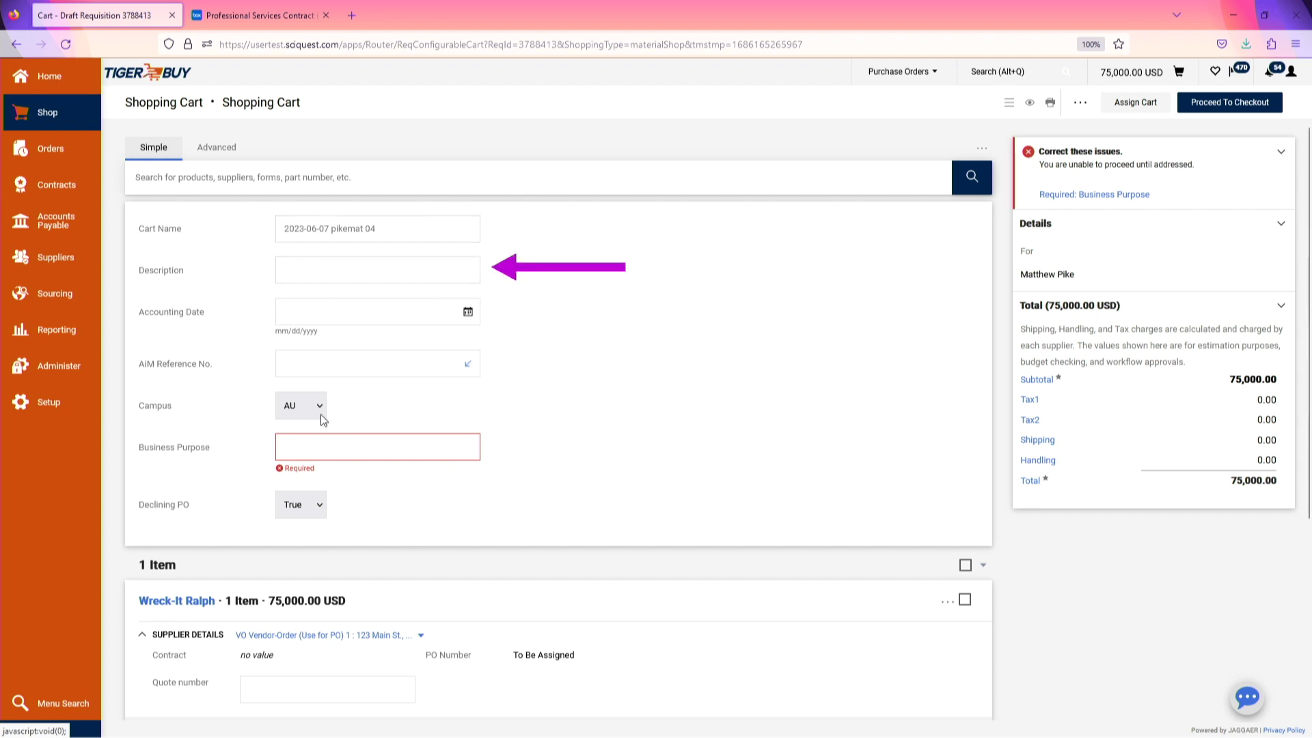
pyautogui.click(375, 452)
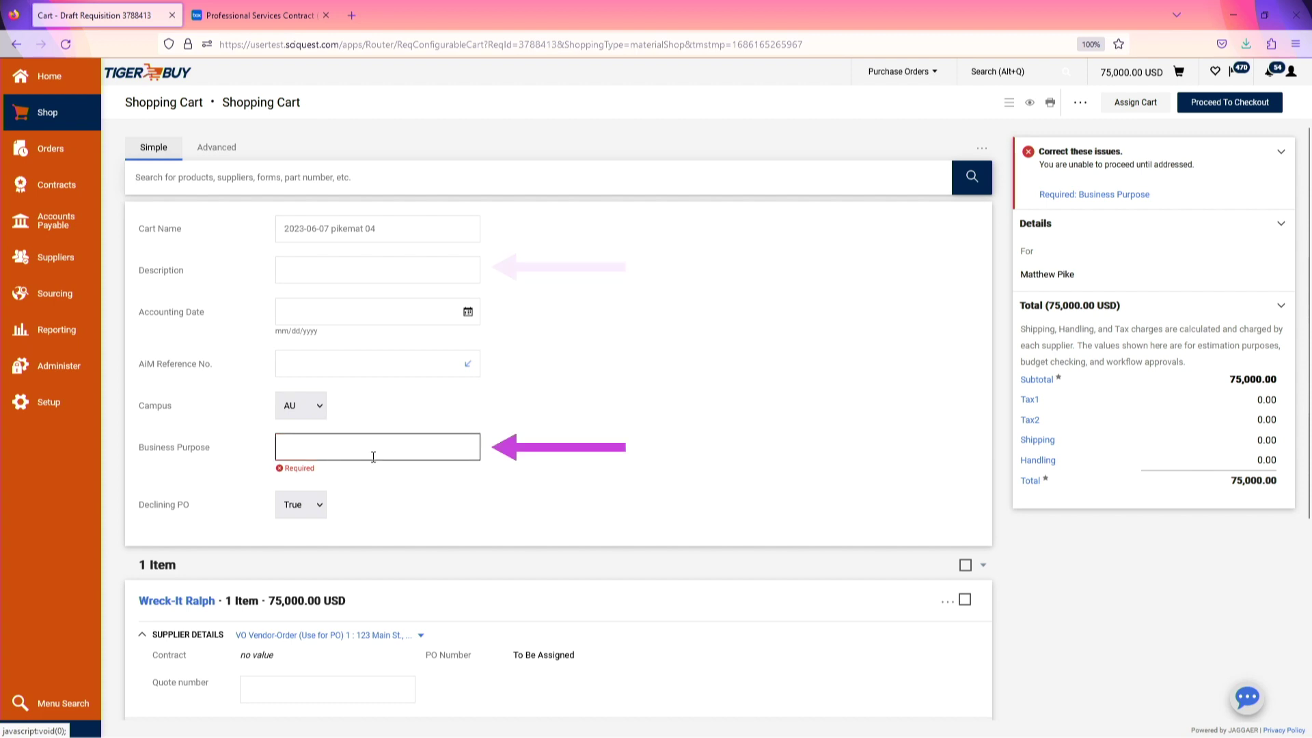
pyautogui.write('PSC request')
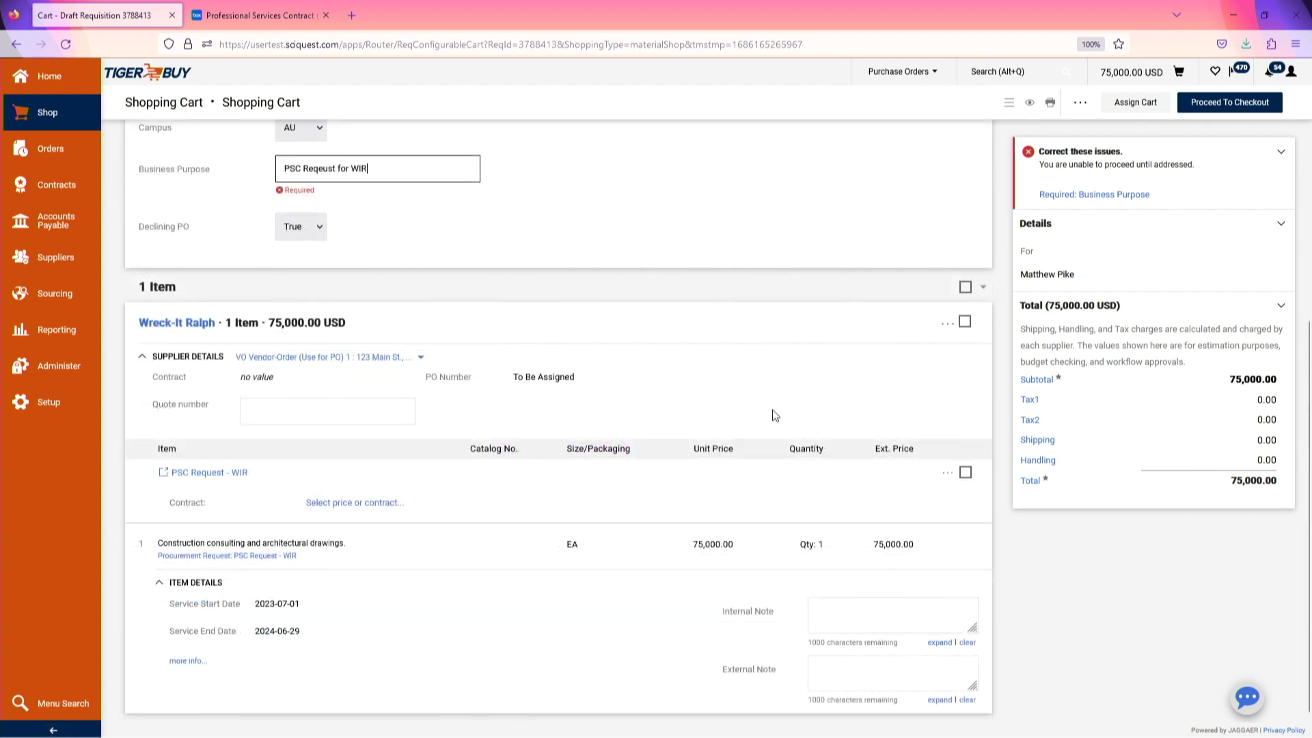
pyautogui.click(1243, 107)
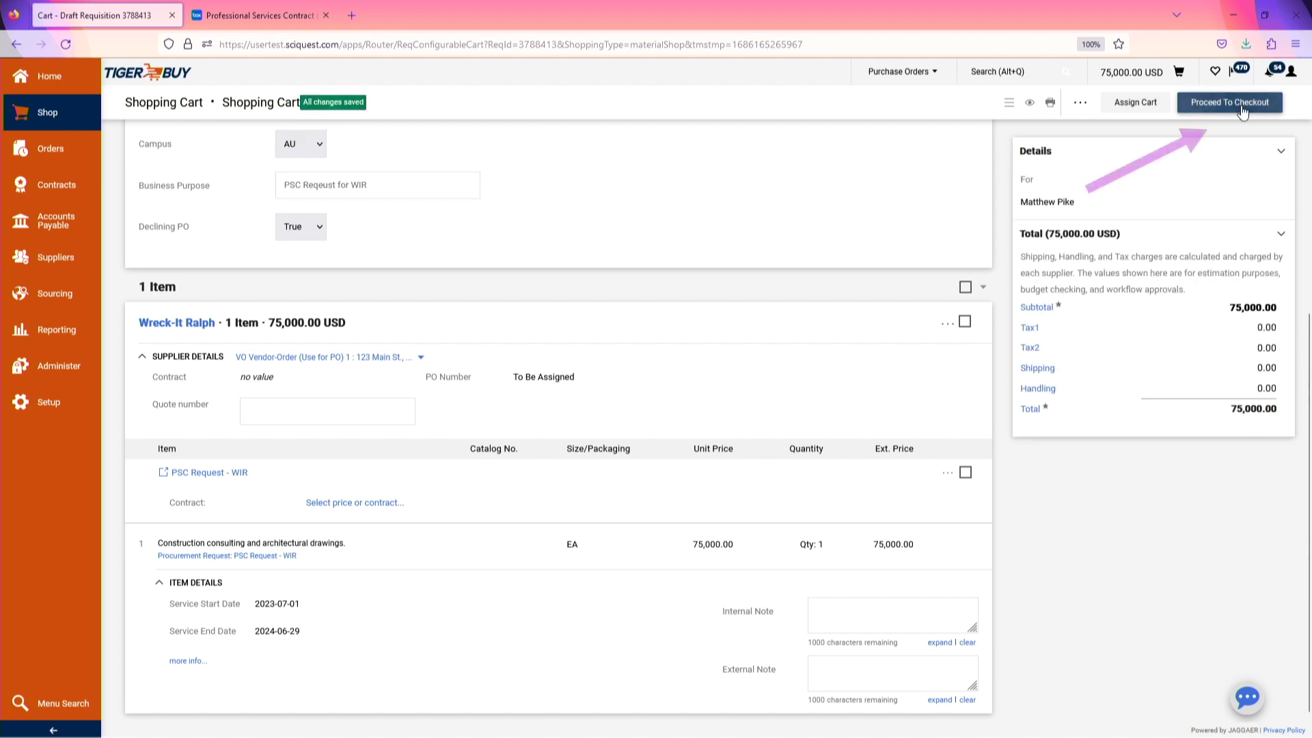
pyautogui.click(1243, 107)
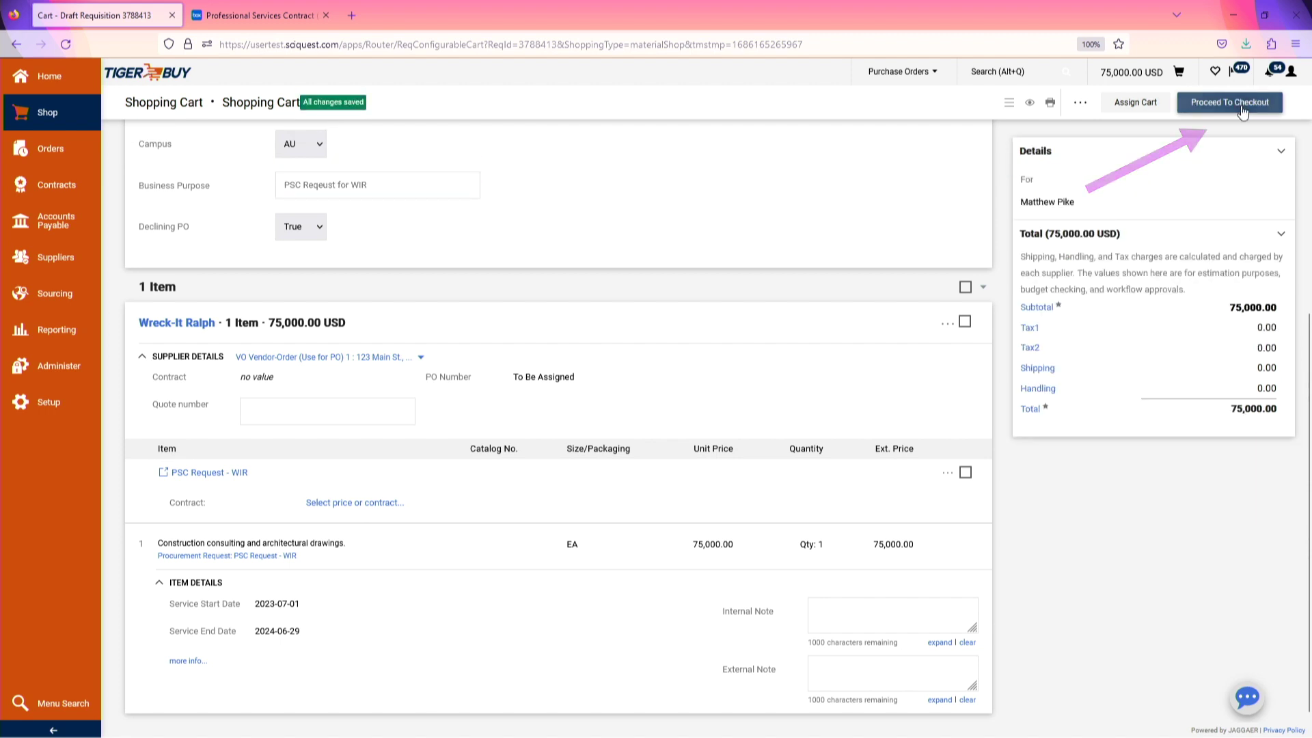